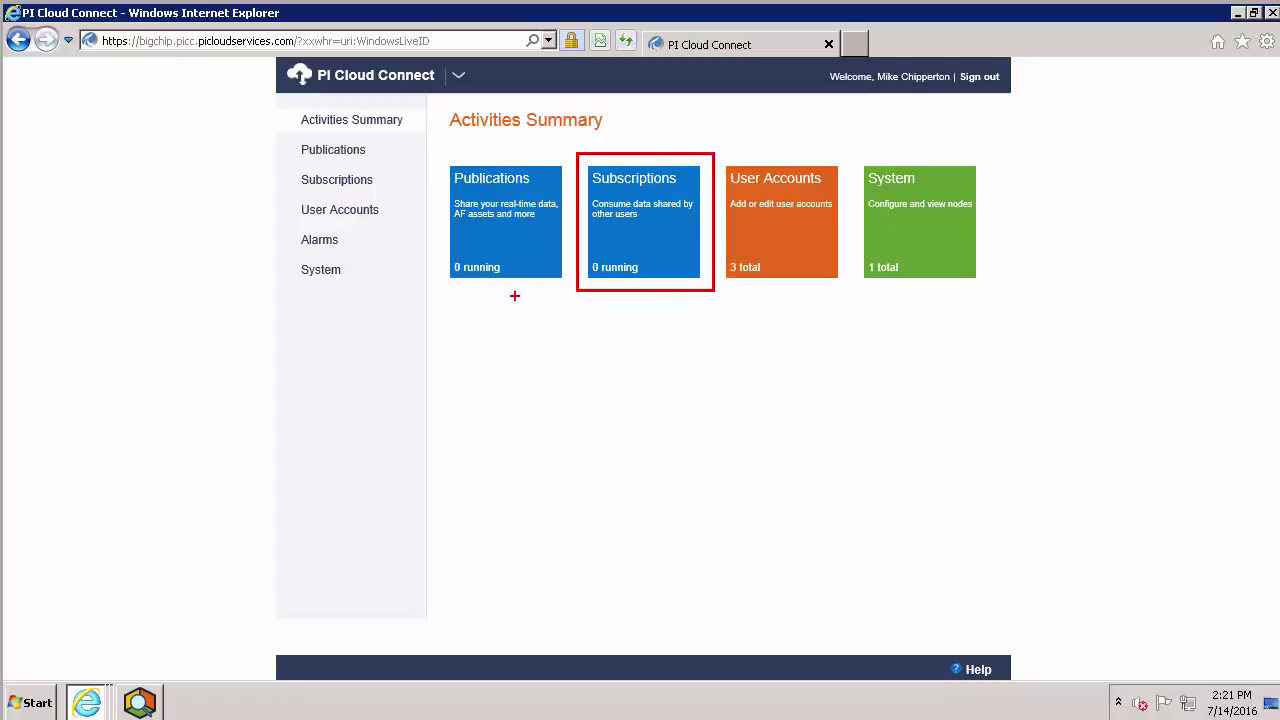
Switch from the PI Cloud Connect Activities Summary to the Outlook e-mail granting subscription permission
left_click_drag(516, 296, 515, 377)
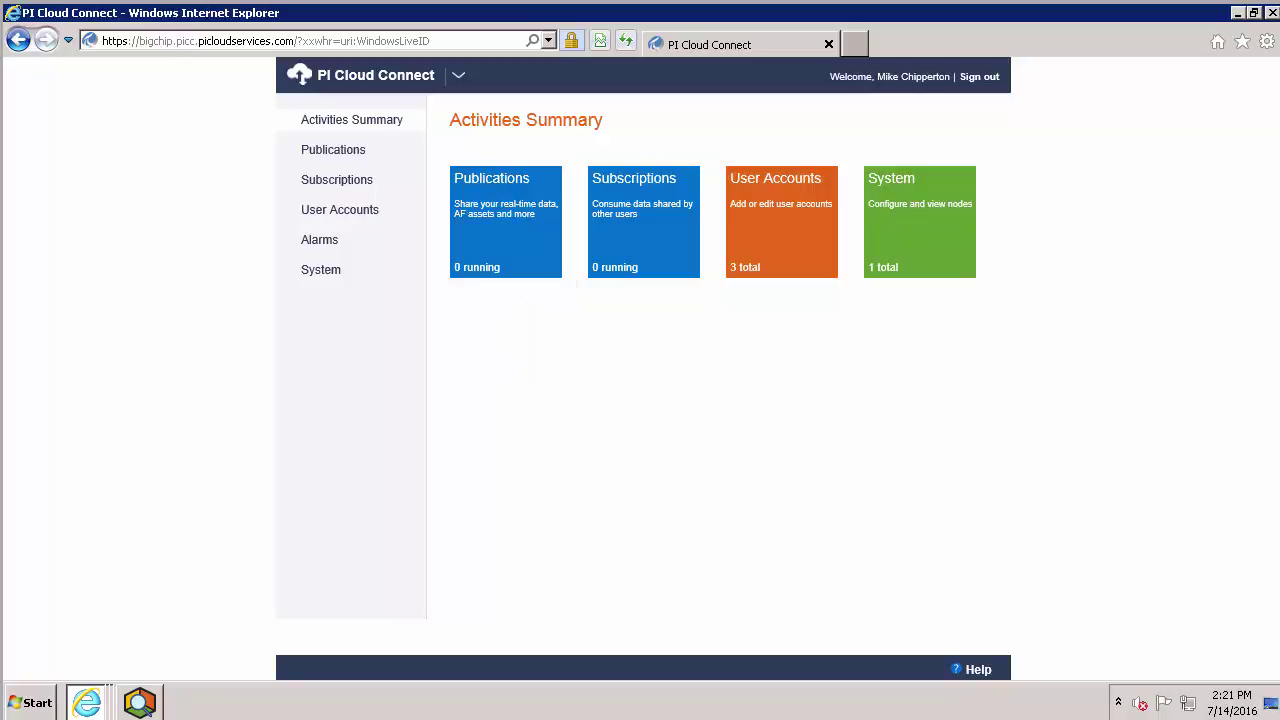
left_click(848, 44)
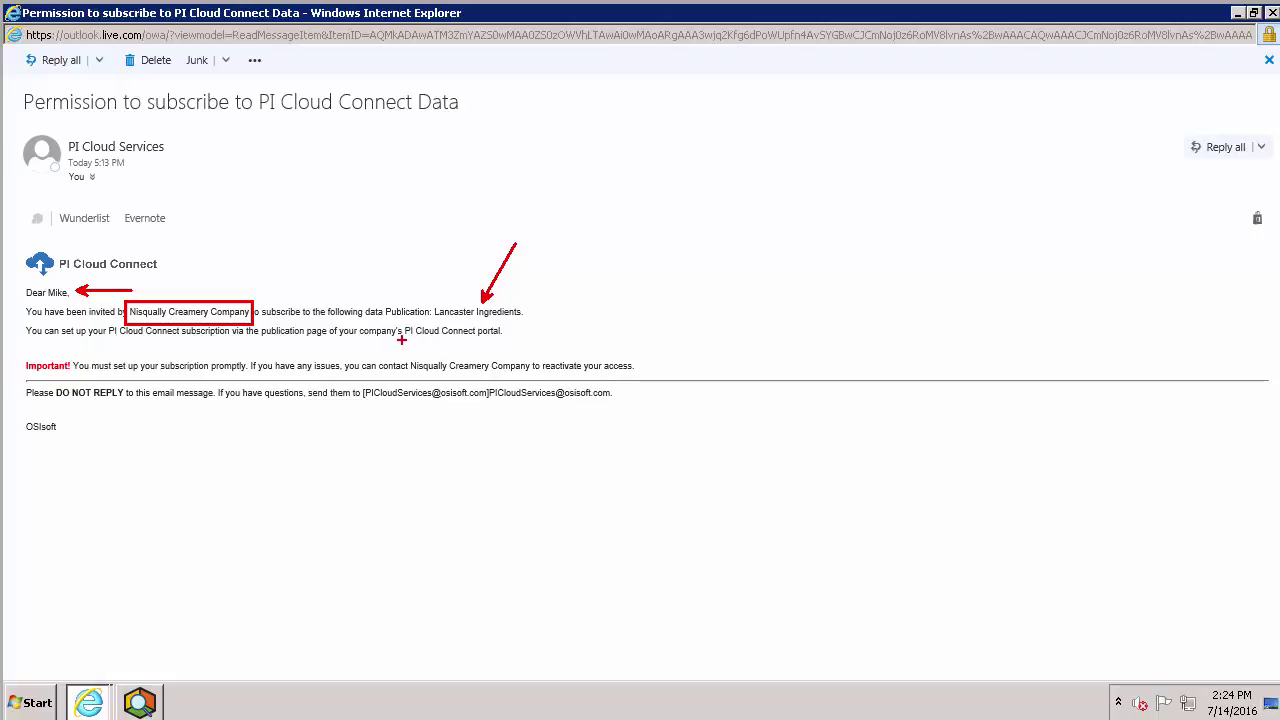
left_click_drag(401, 340, 512, 321)
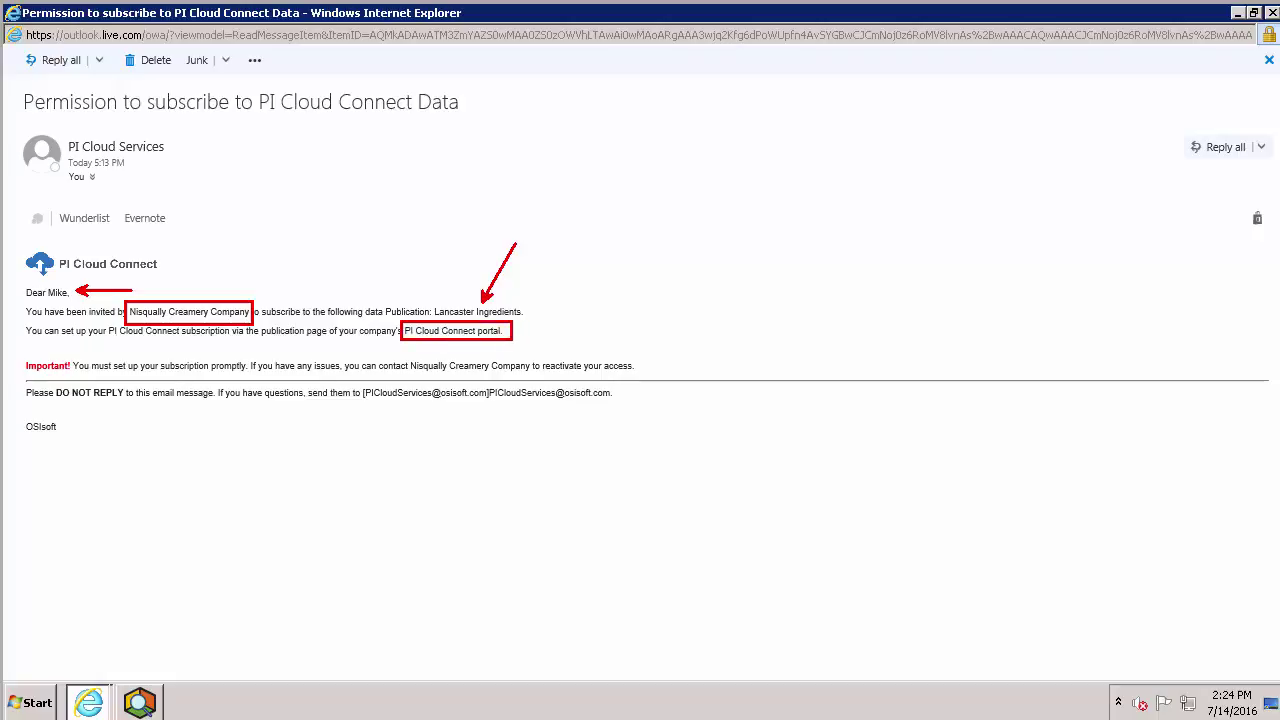
key("Escape")
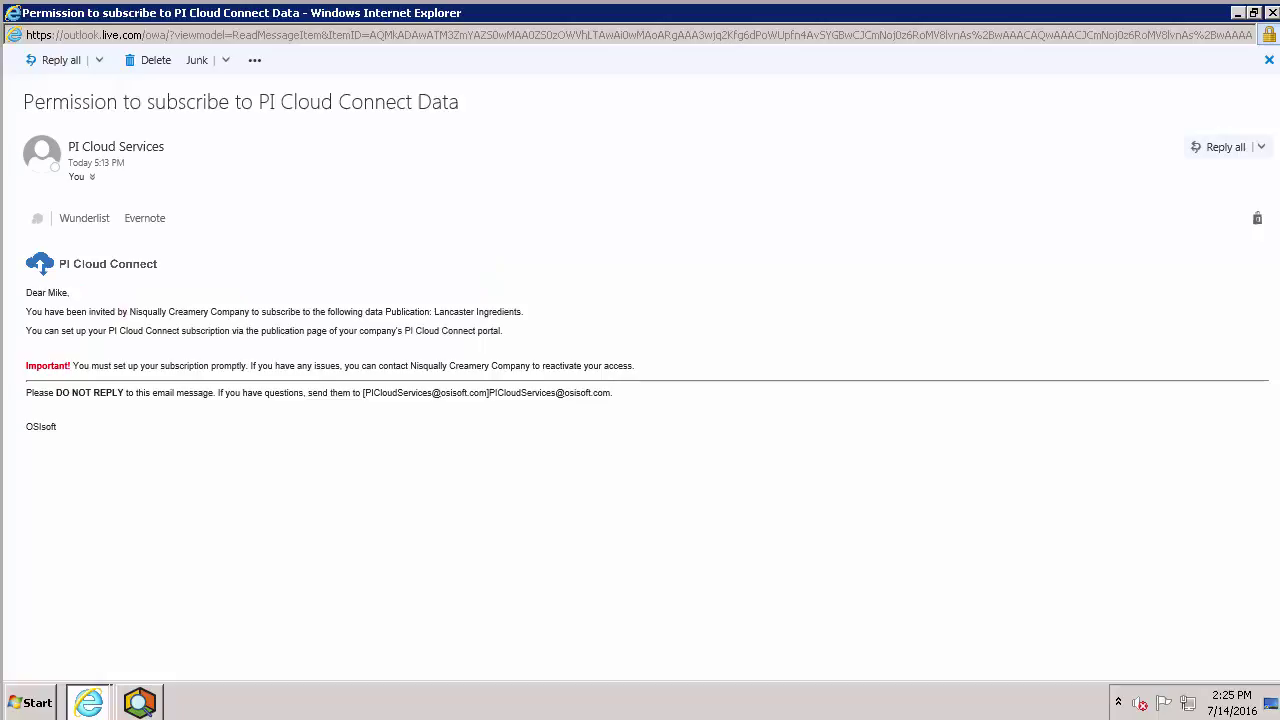
Create a new AF database on STAGE_MORIA_AF named NCC-Lancaster-Ingredients instead of Database21
left_click(146, 703)
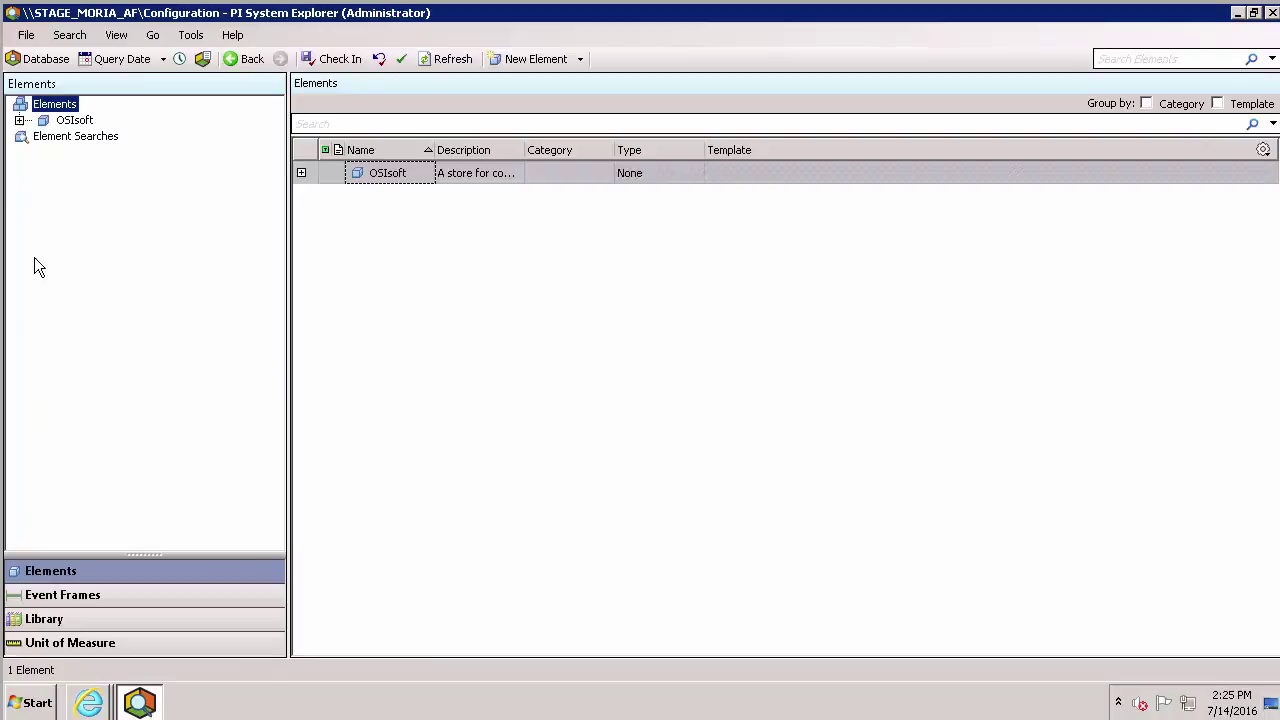
left_click(41, 62)
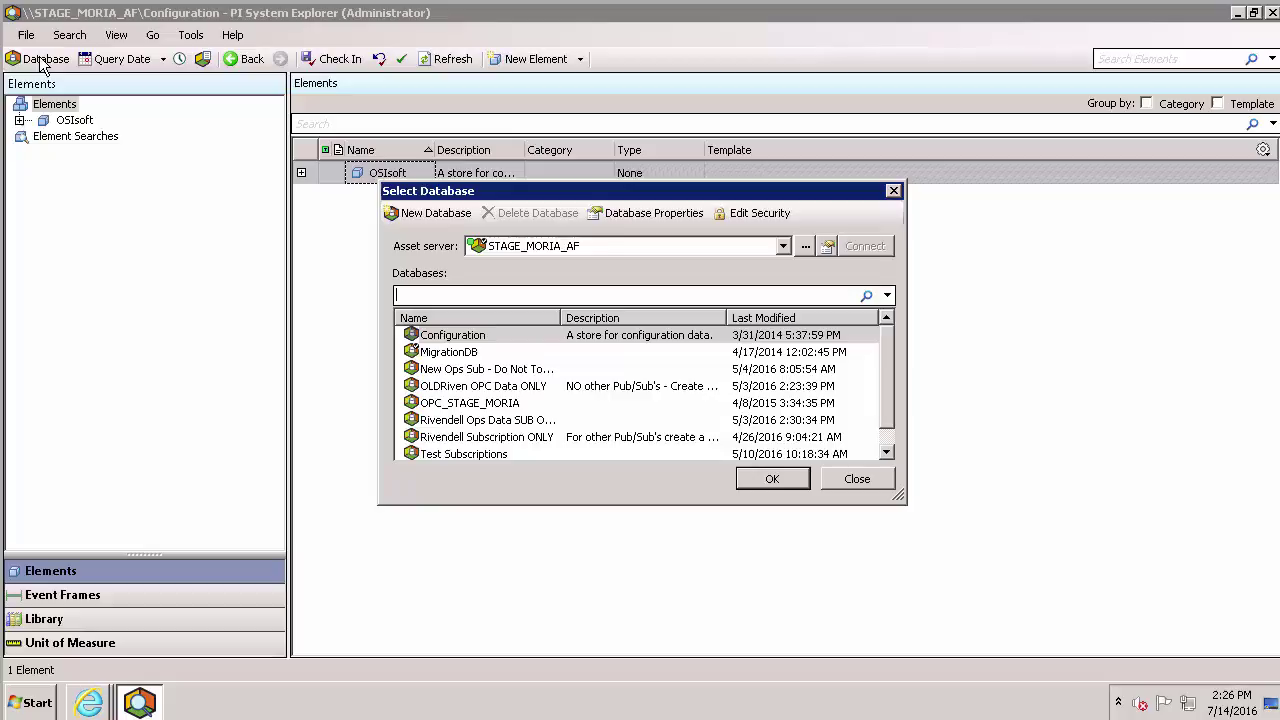
left_click(435, 215)
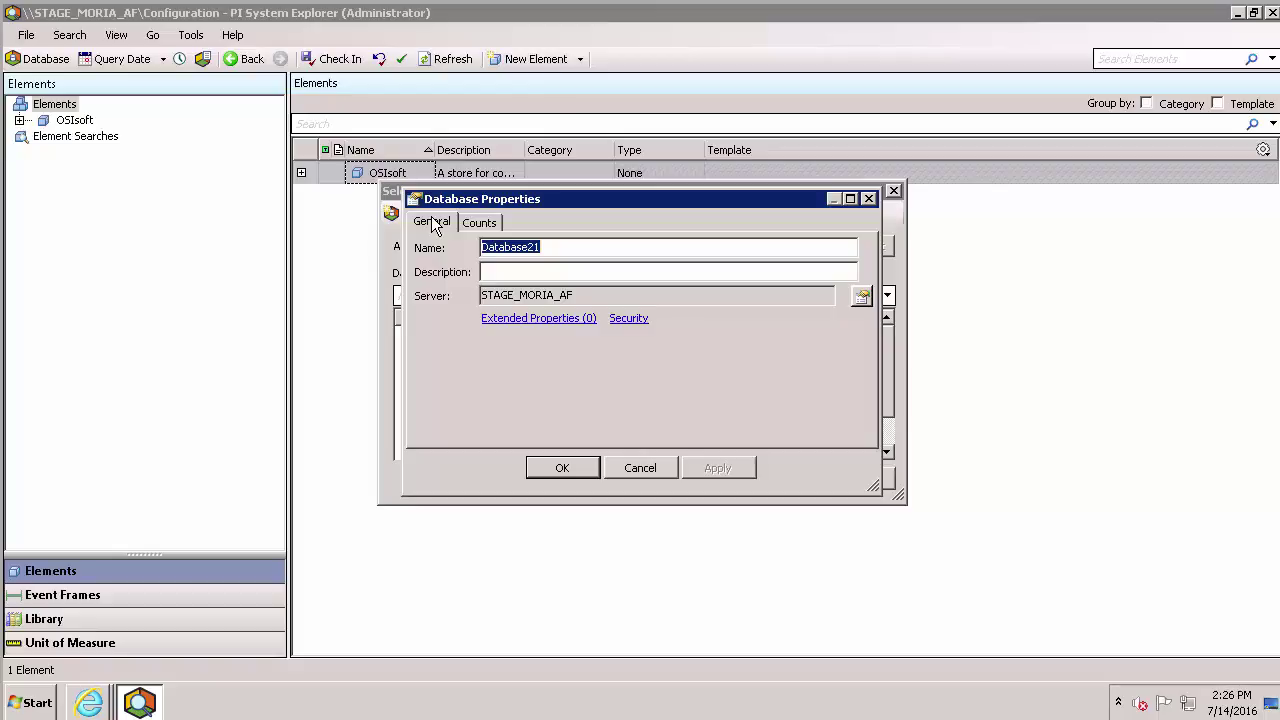
key("BackSpace")
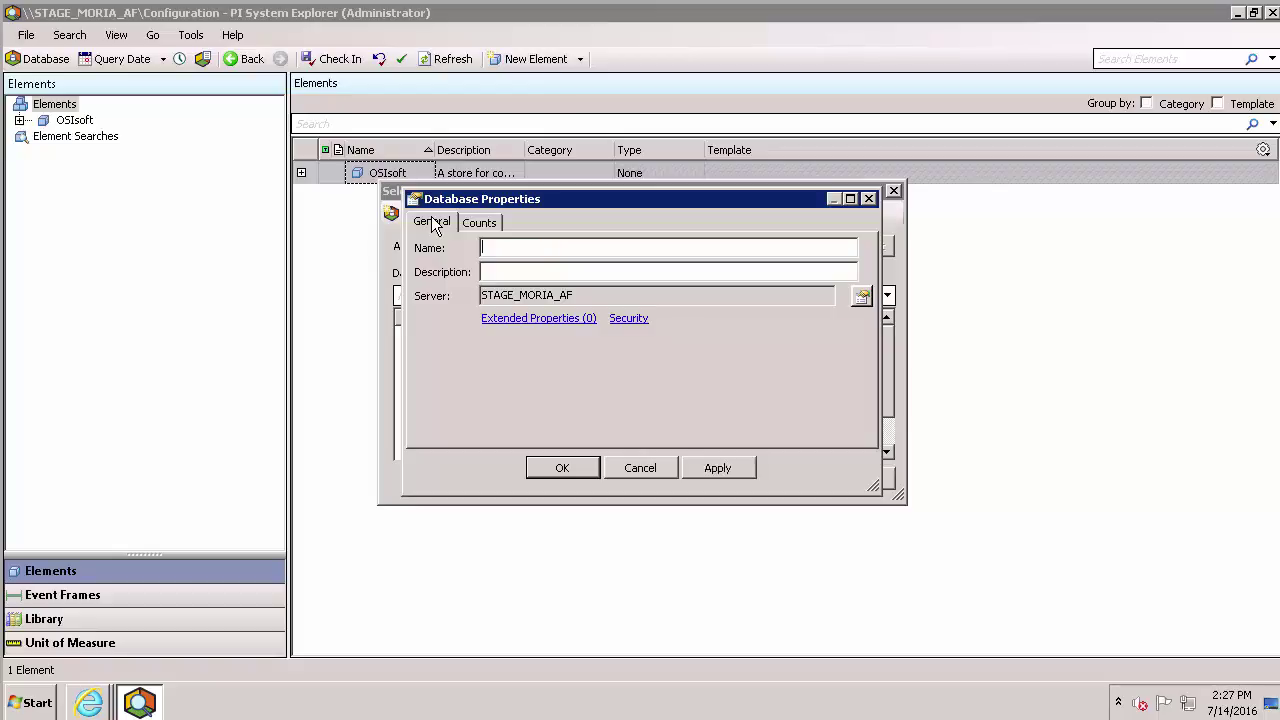
type("NCC-Lancaster-Ingredients")
left_click(694, 469)
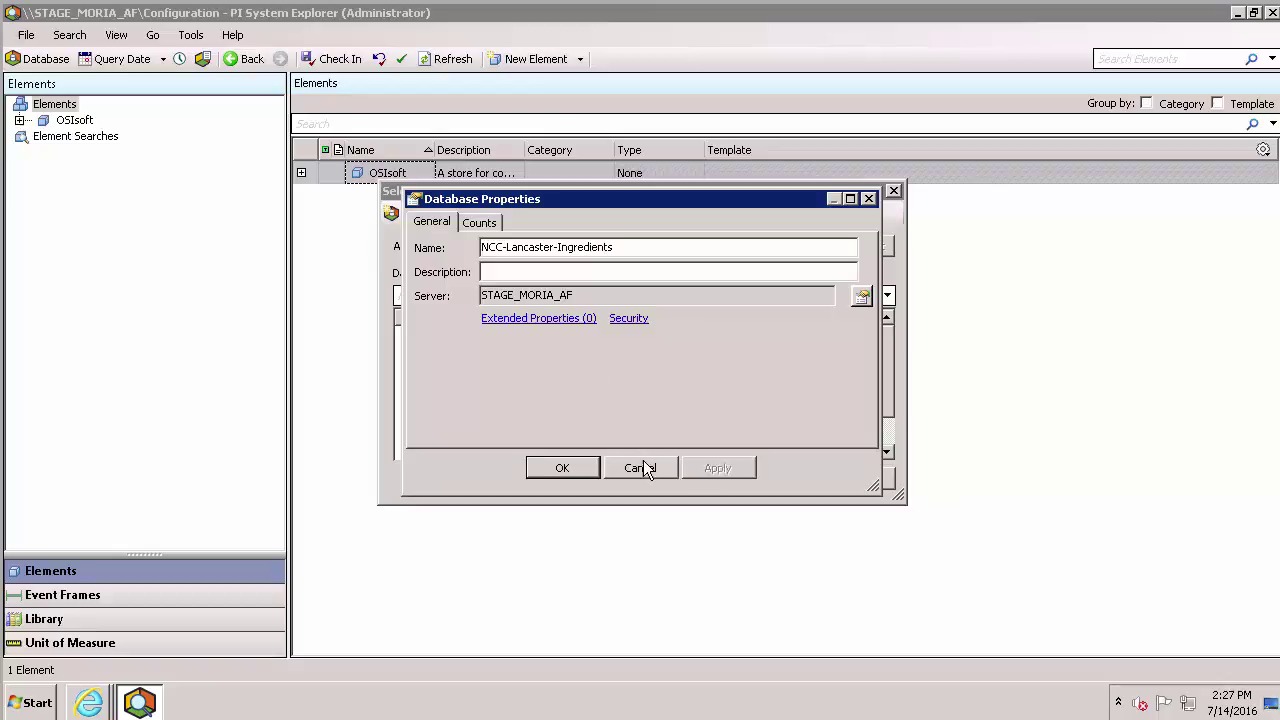
left_click(562, 468)
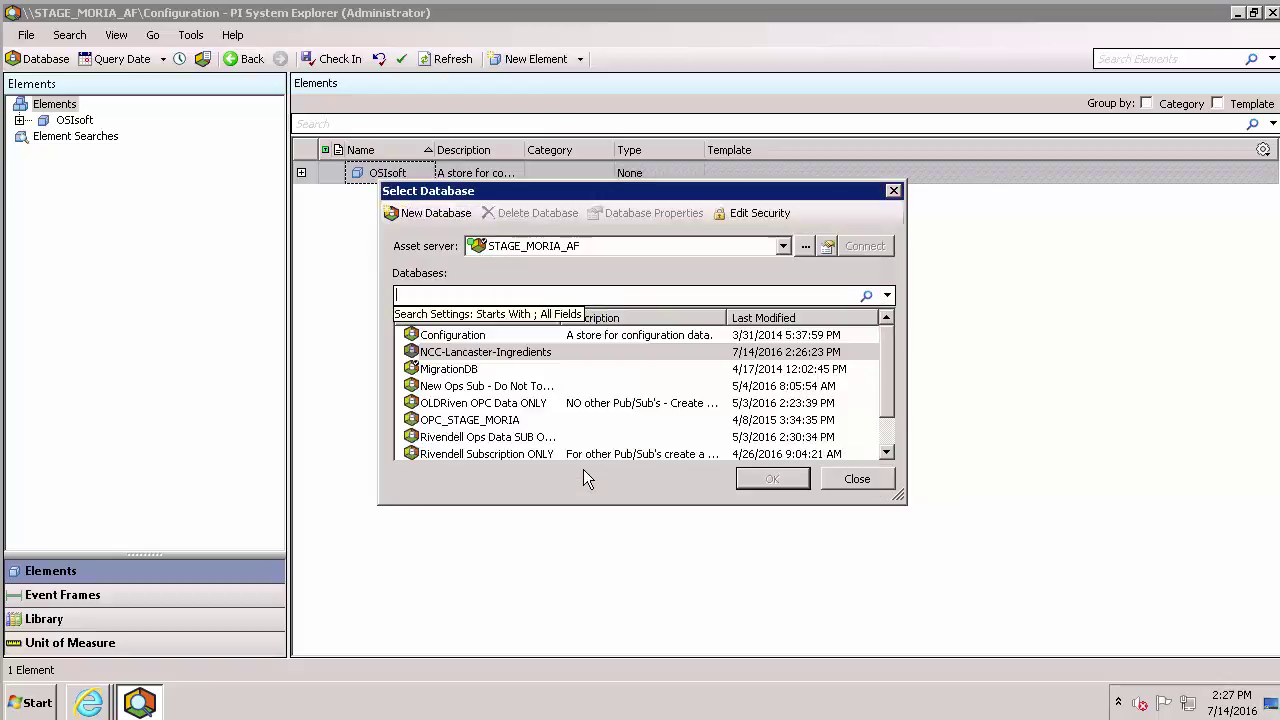
Open NCC-Lancaster-Ingredients and add a new element under Elements without a template
double_click(513, 358)
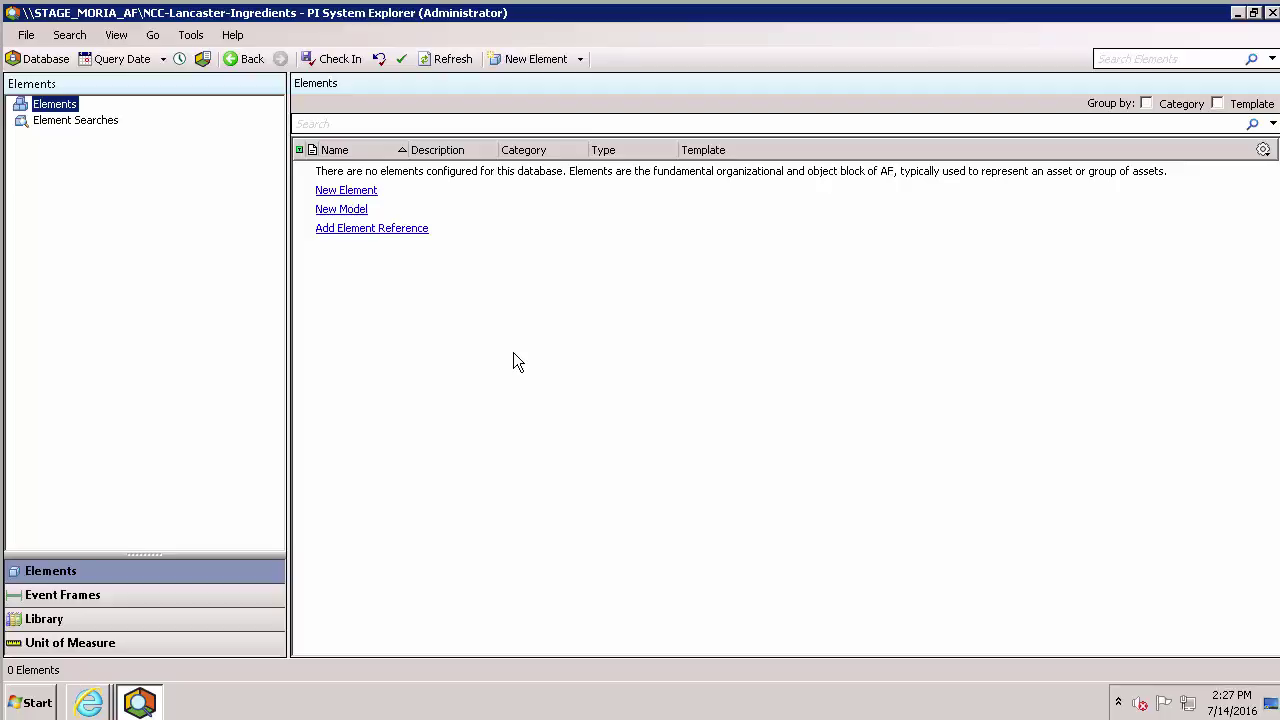
right_click(64, 105)
left_click(92, 118)
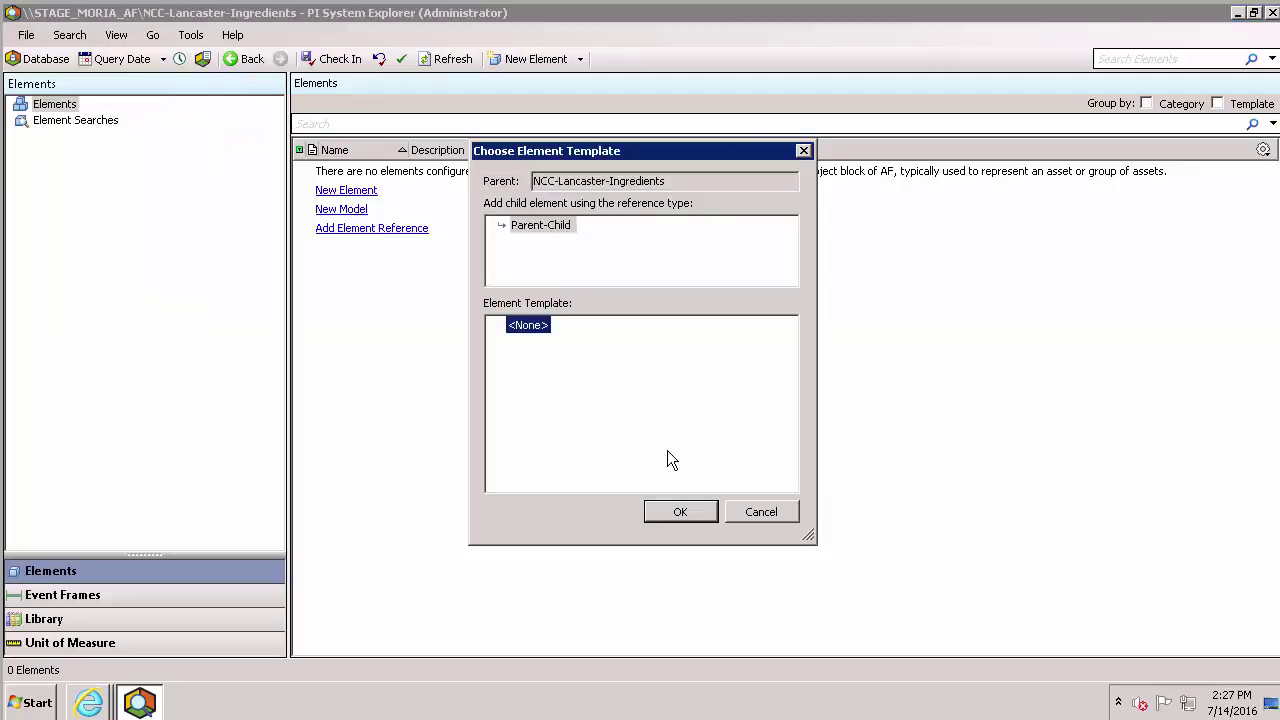
left_click(677, 512)
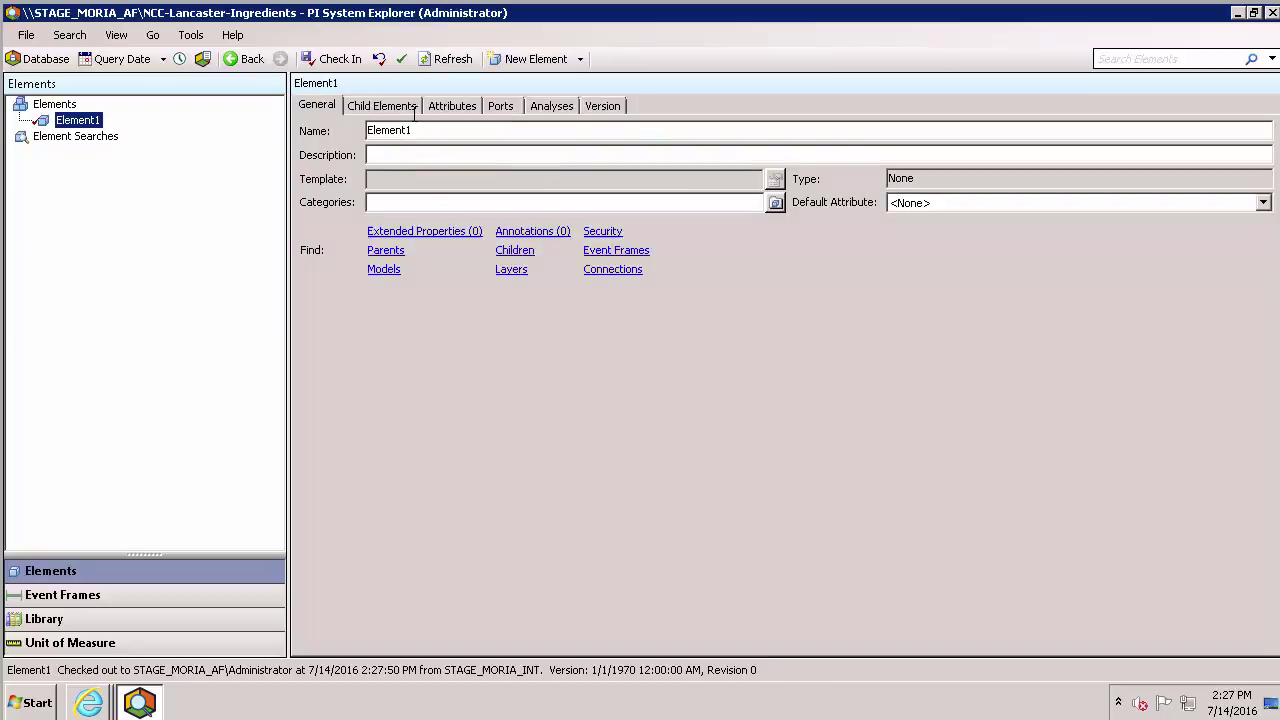
Rename Element1 to Lancaster and check the element in
left_click(428, 130)
key("ctrl+a")
type("Lancaster")
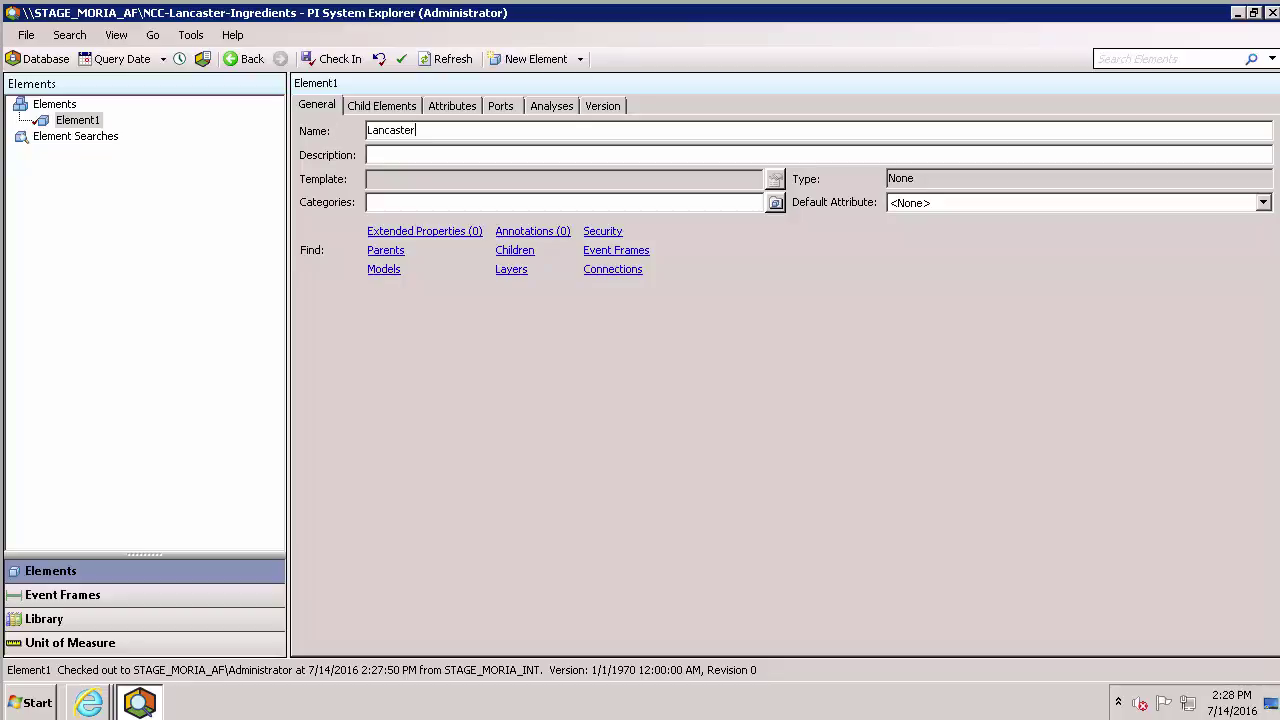
left_click(334, 62)
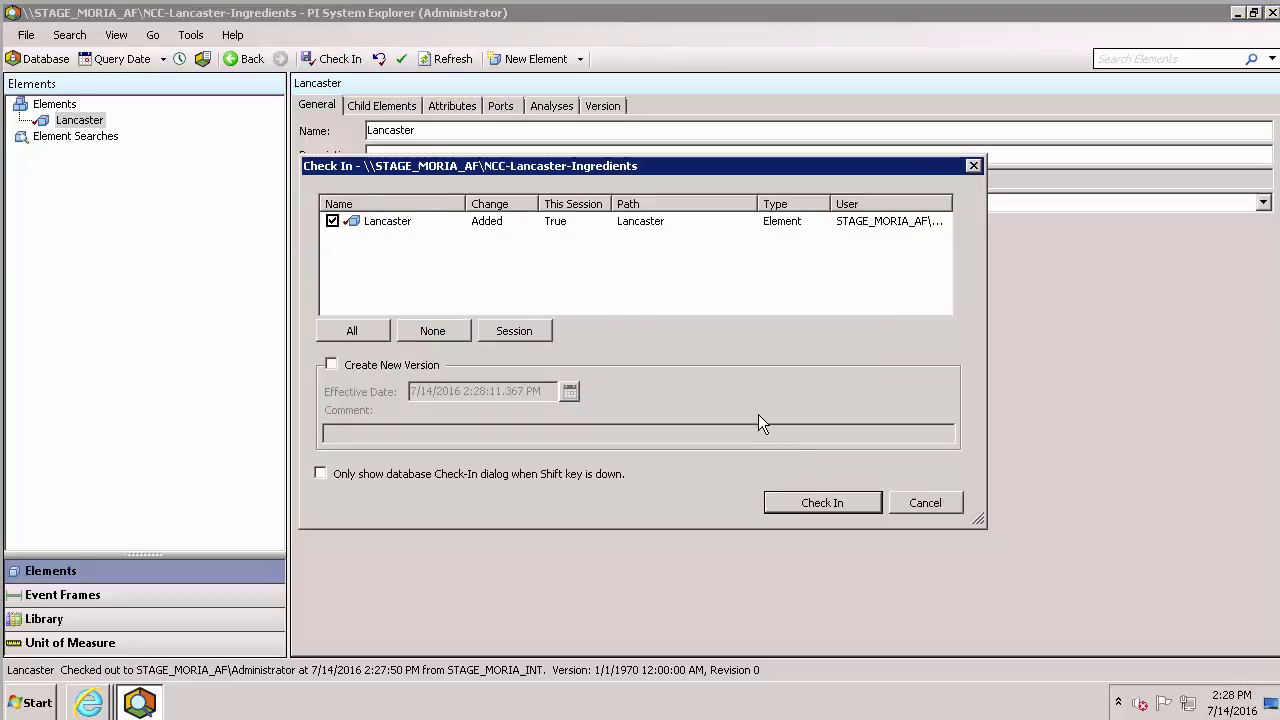
left_click(820, 502)
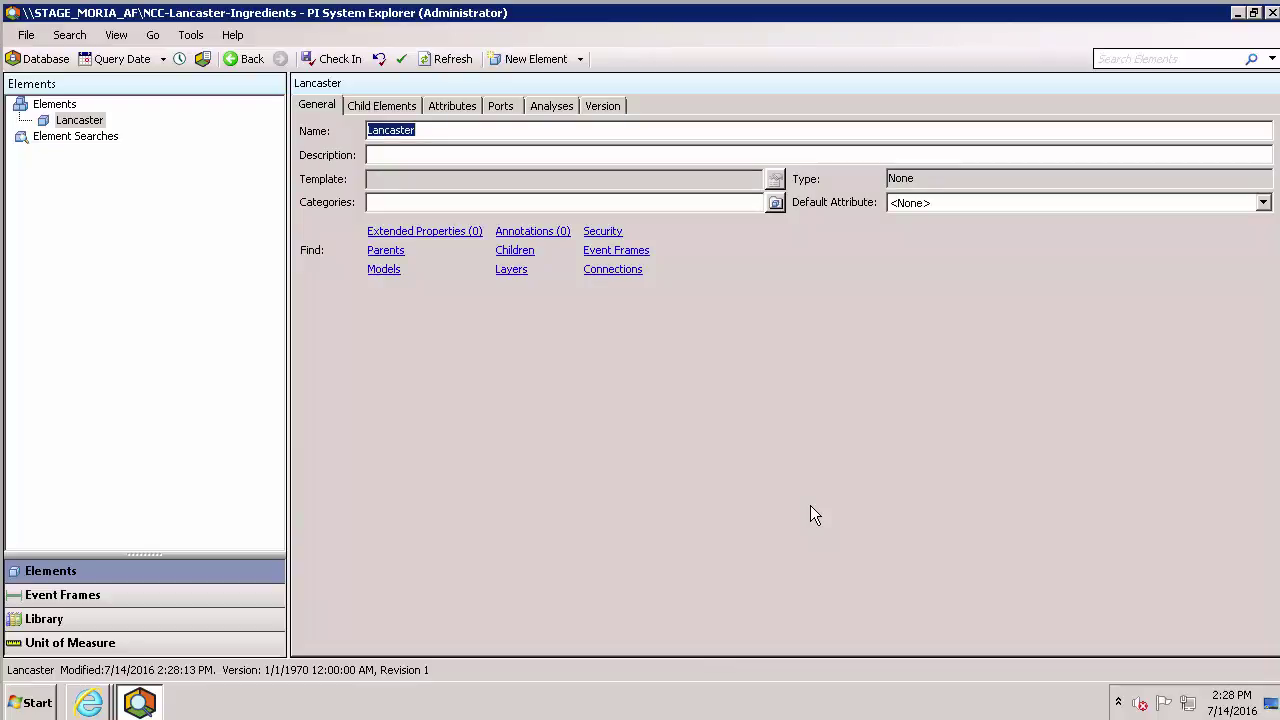
Minimize PI System Explorer and open PI Cloud Connect from the PI Cloud Services page
left_click(1238, 12)
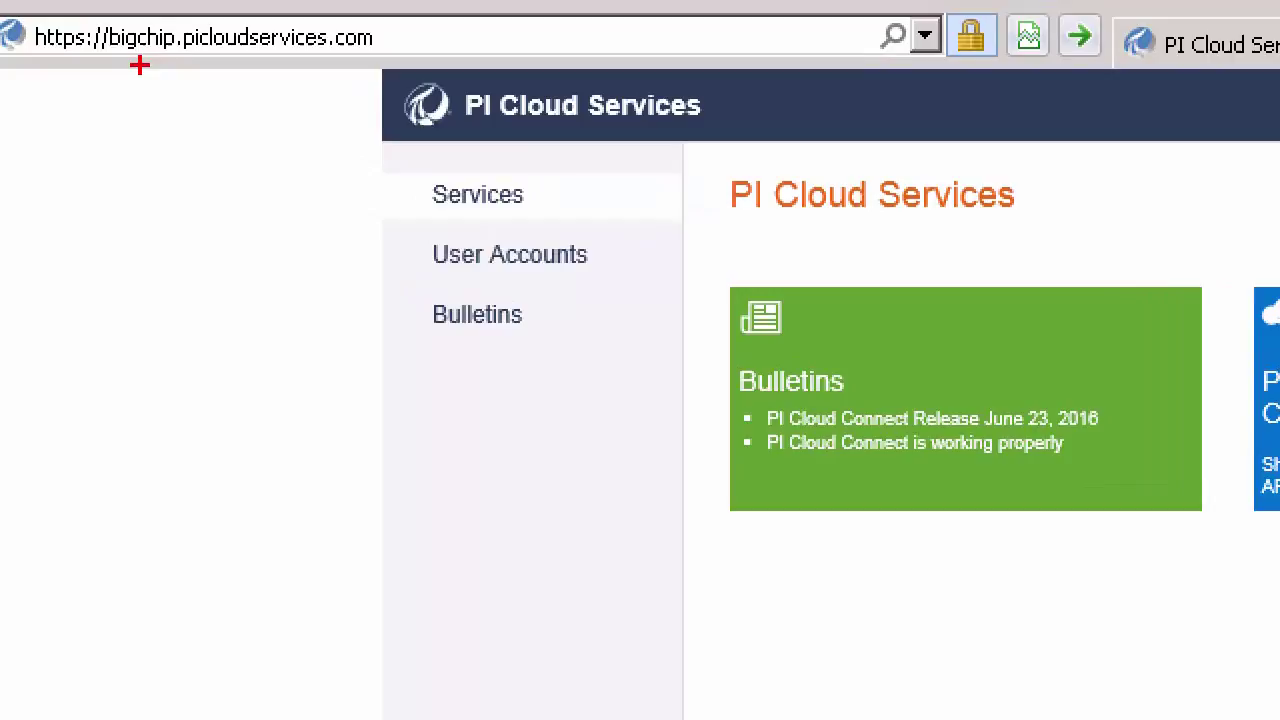
left_click_drag(139, 65, 123, 188)
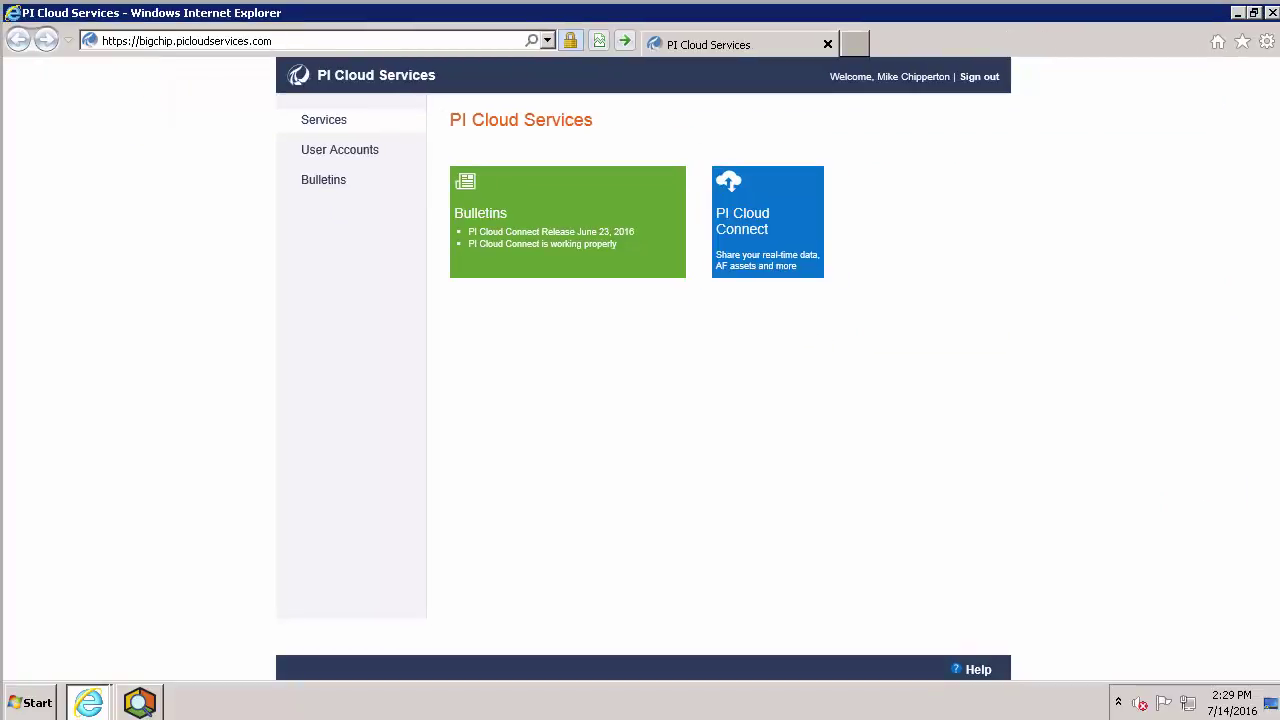
left_click(771, 218)
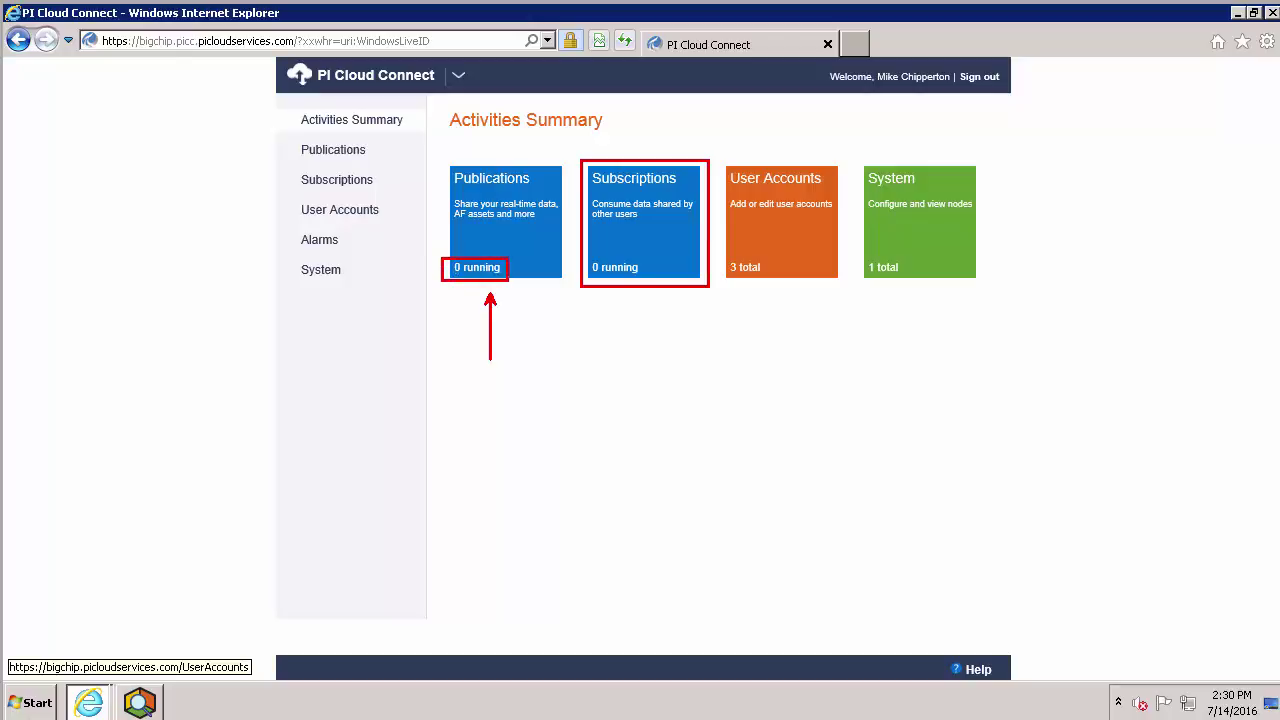
Open Publications and select the Lancaster Ingredients publication with status Sending
left_click(508, 237)
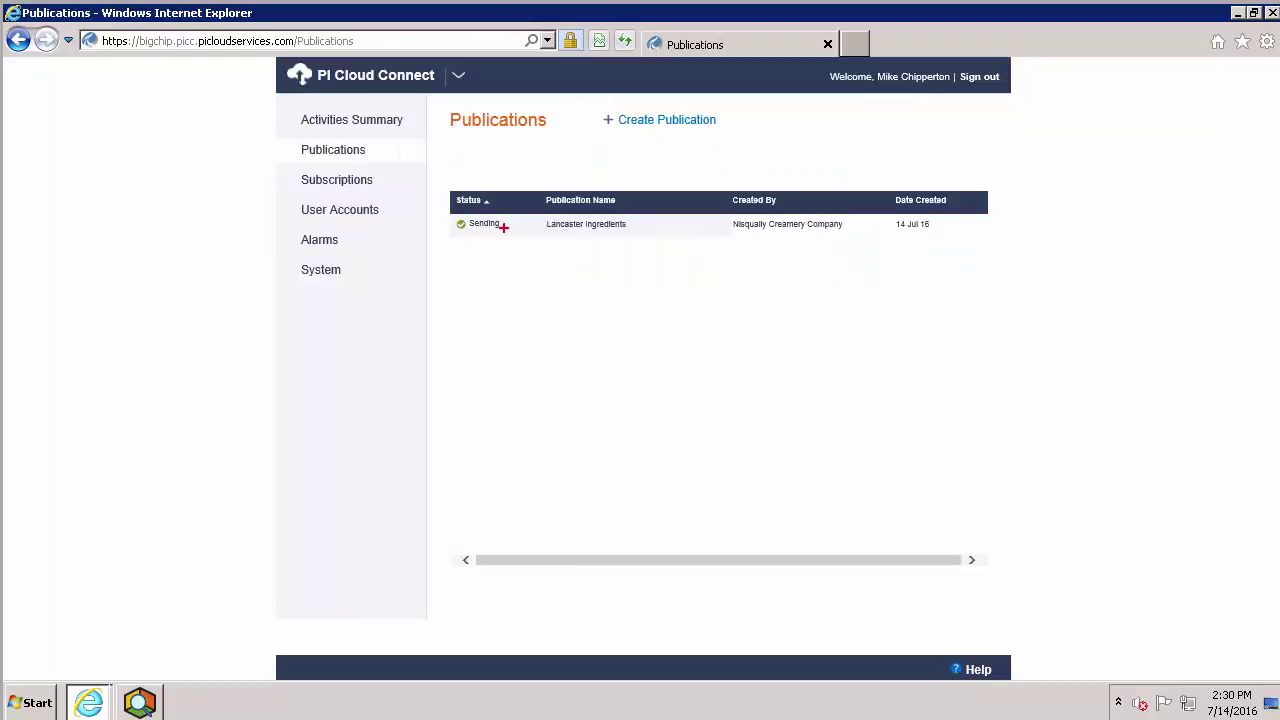
left_click_drag(442, 208, 502, 234)
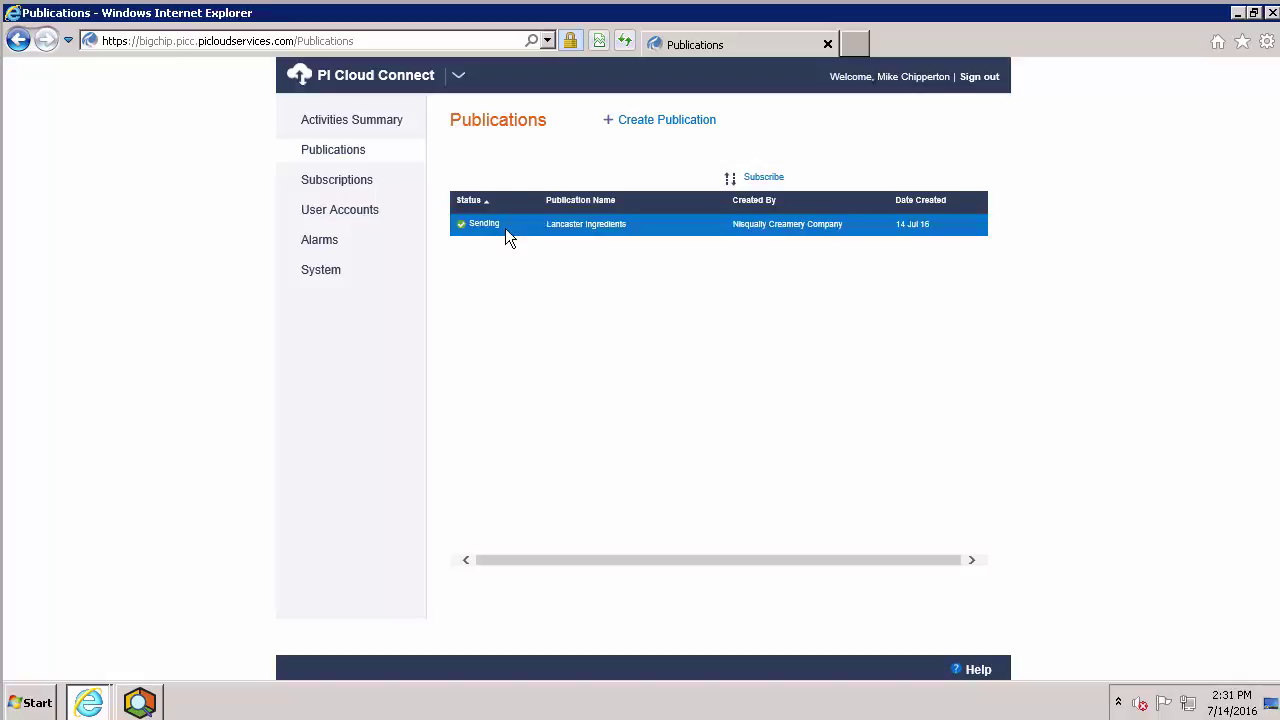
Subscribe to Lancaster Ingredients into NCC-Lancaster-Ingredients, with Lancaster as the root AF element
left_click(762, 180)
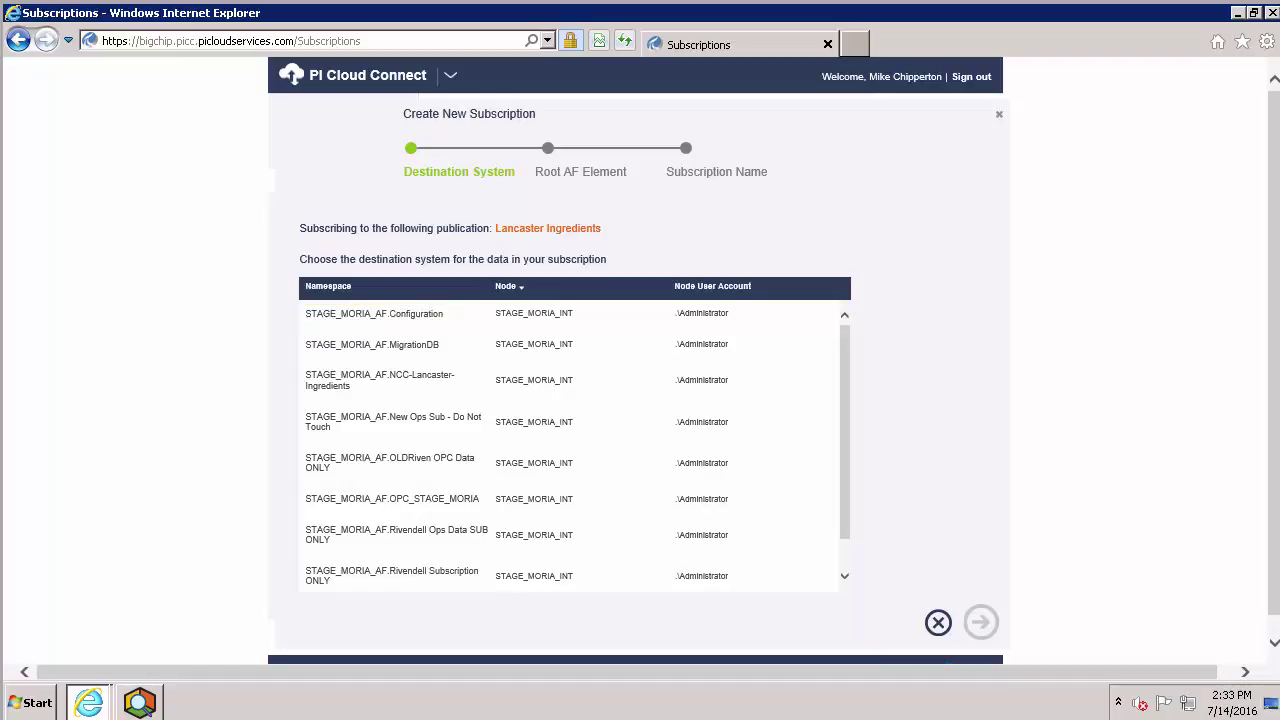
left_click(407, 376)
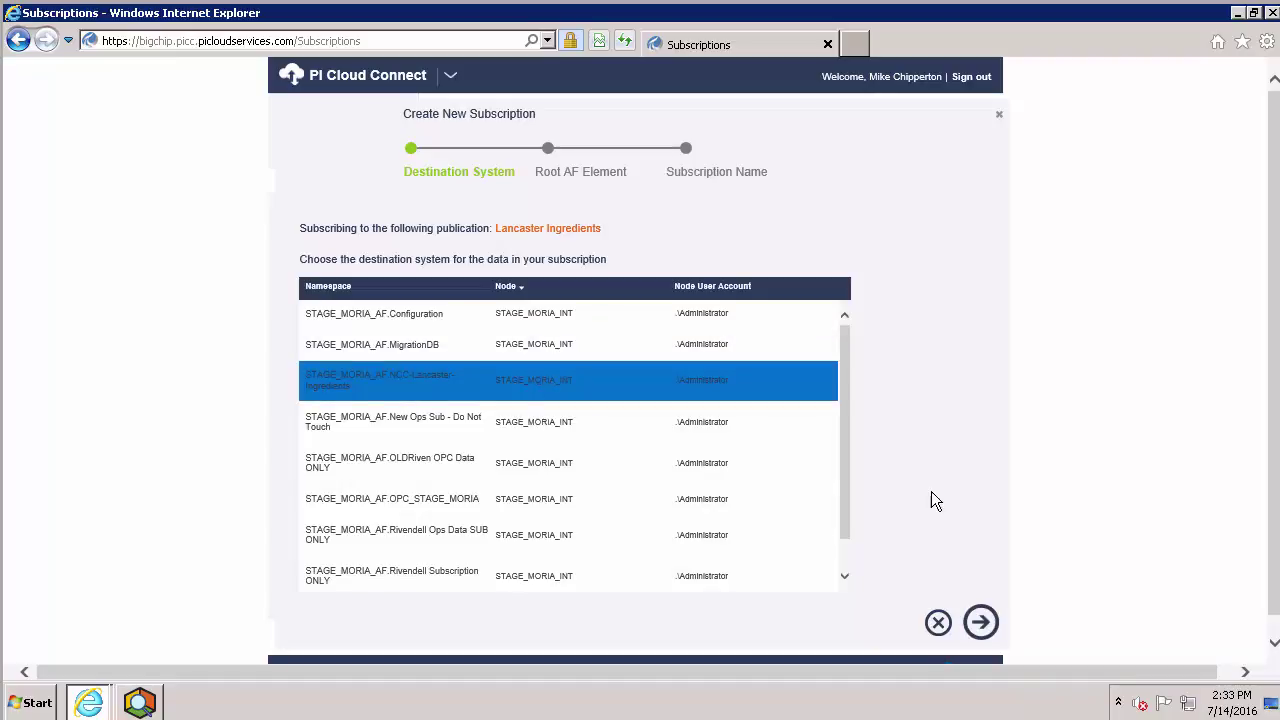
left_click(981, 621)
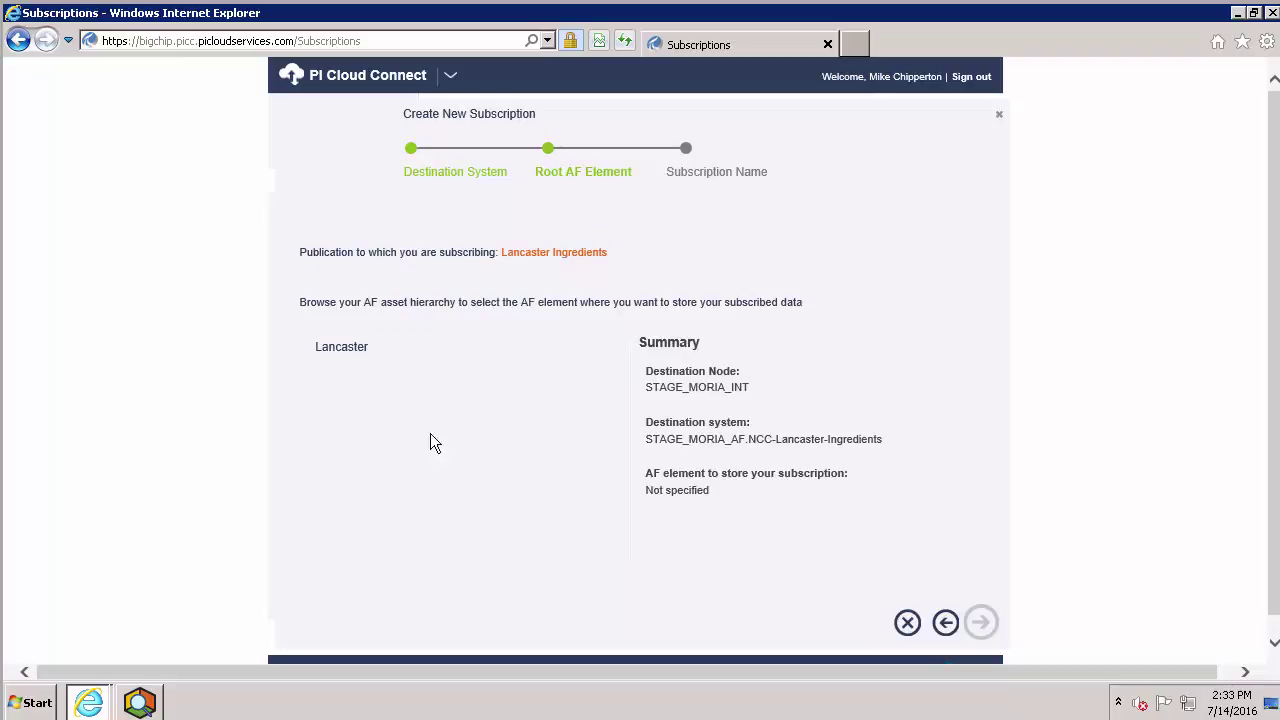
left_click(348, 350)
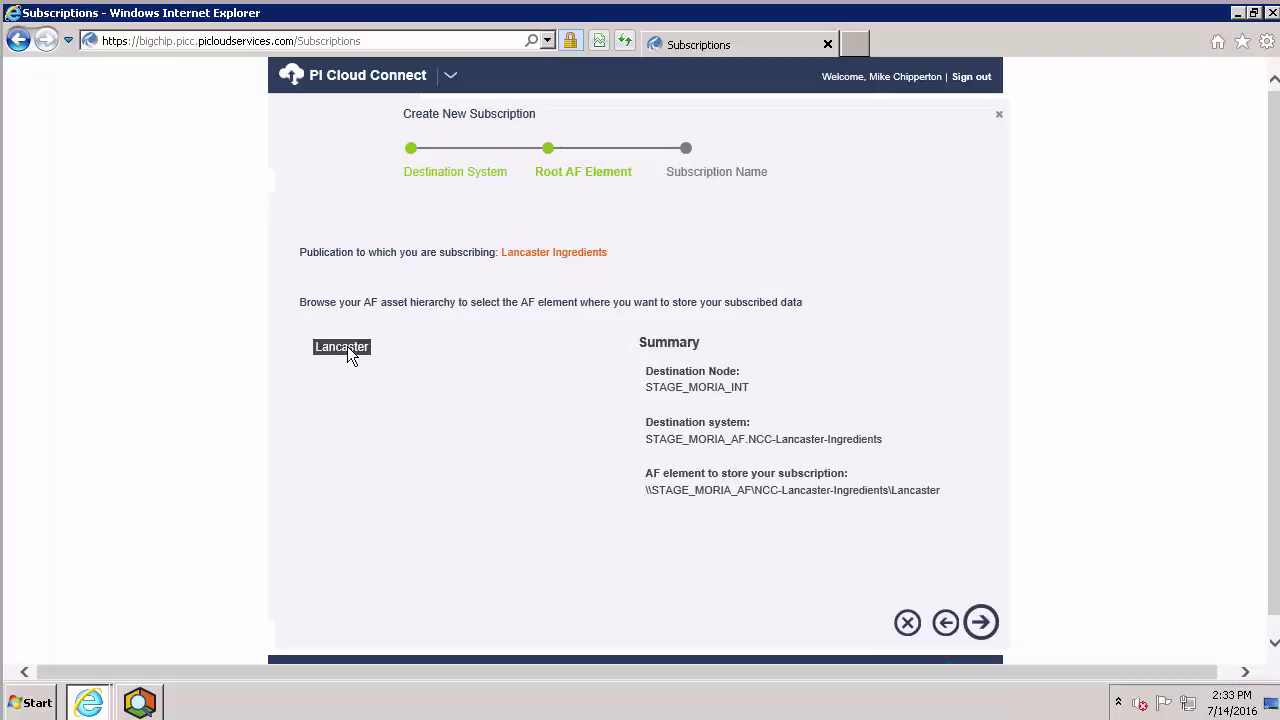
Name the subscription 'NCC Lancaster Ingredients' and set its data prefix to NCCLAN
left_click(981, 623)
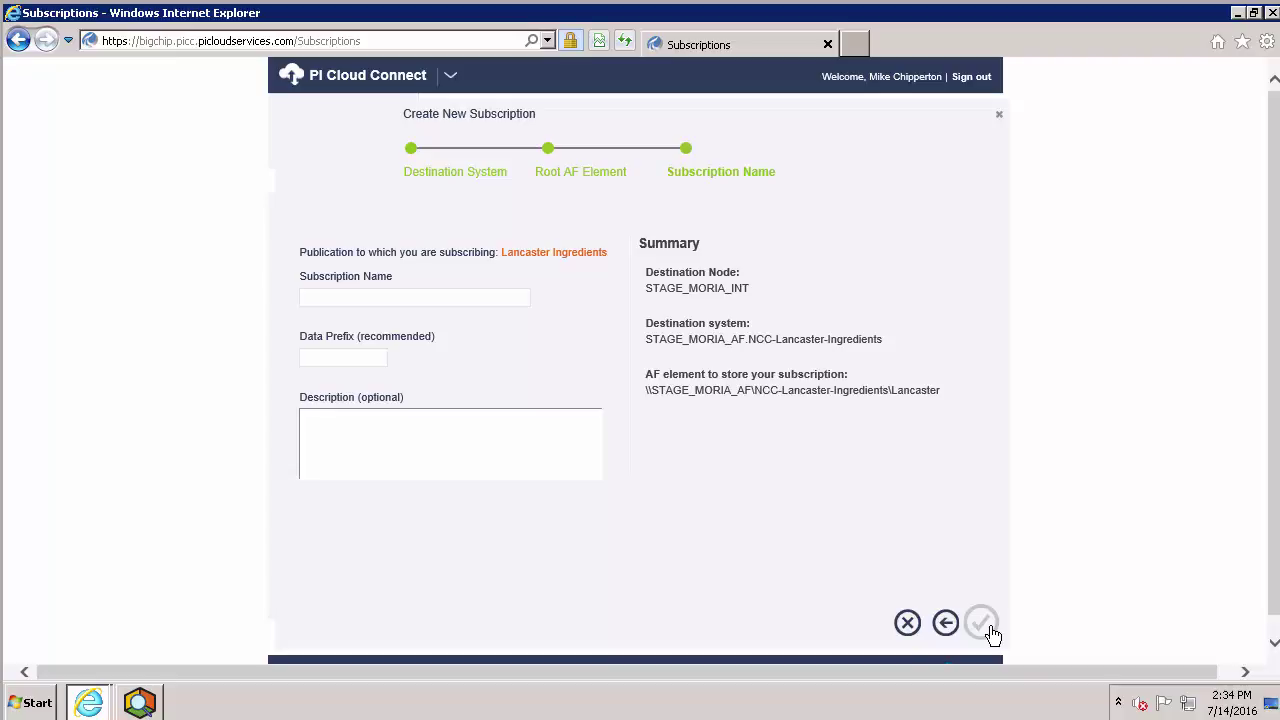
left_click(331, 300)
type("NC")
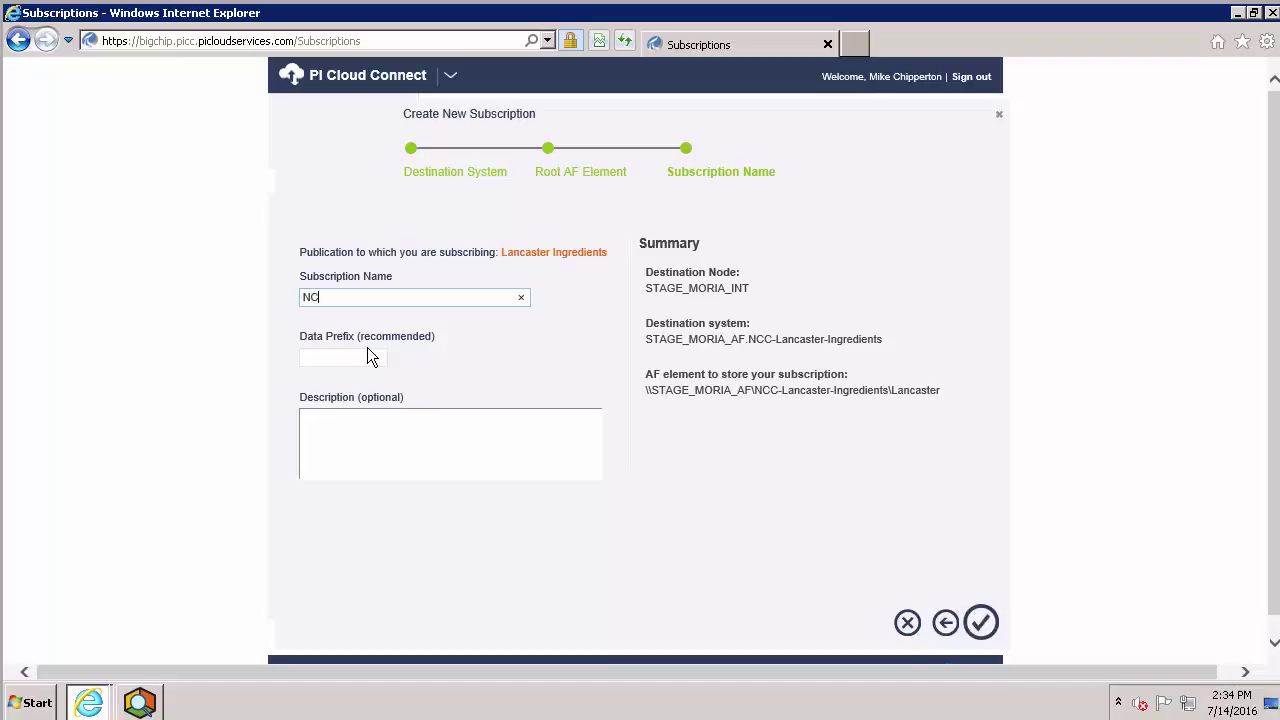
type("C Lancaster Ingredients")
left_click(310, 355)
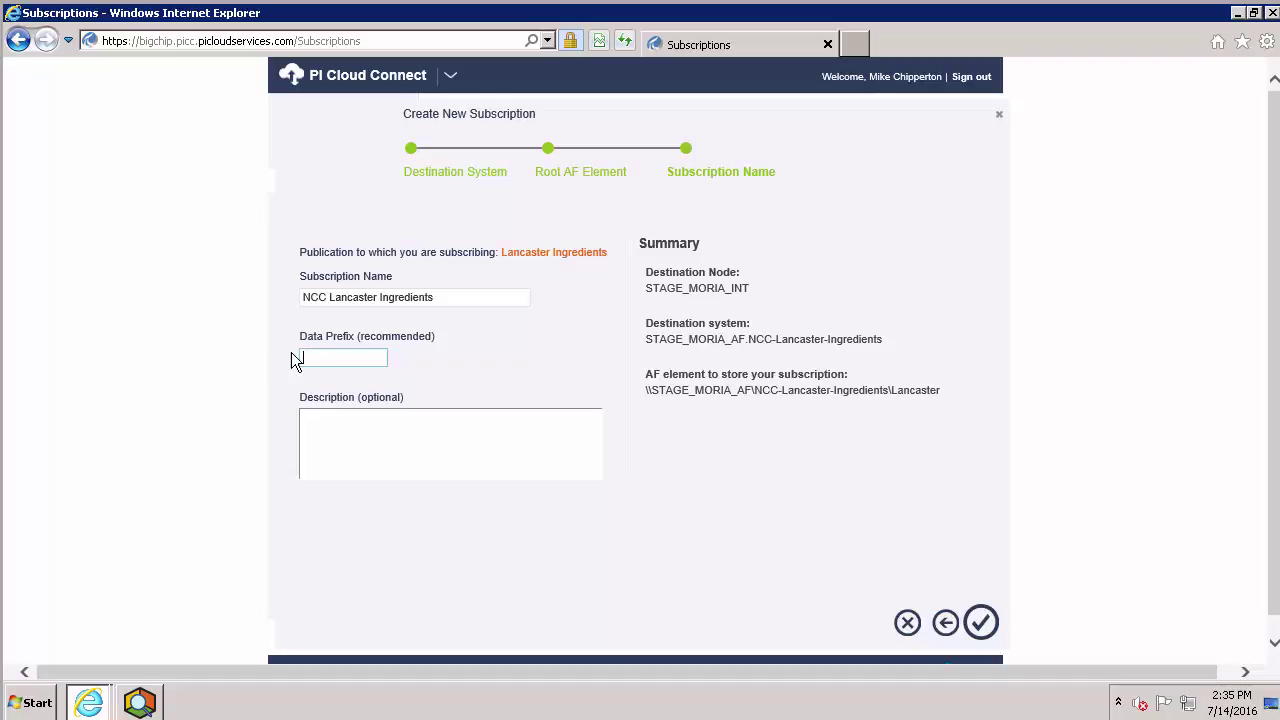
type("LAN")
Finish the wizard and list existing subscriptions, showing NCC Lancaster Ingredients as Stopped
left_click(982, 623)
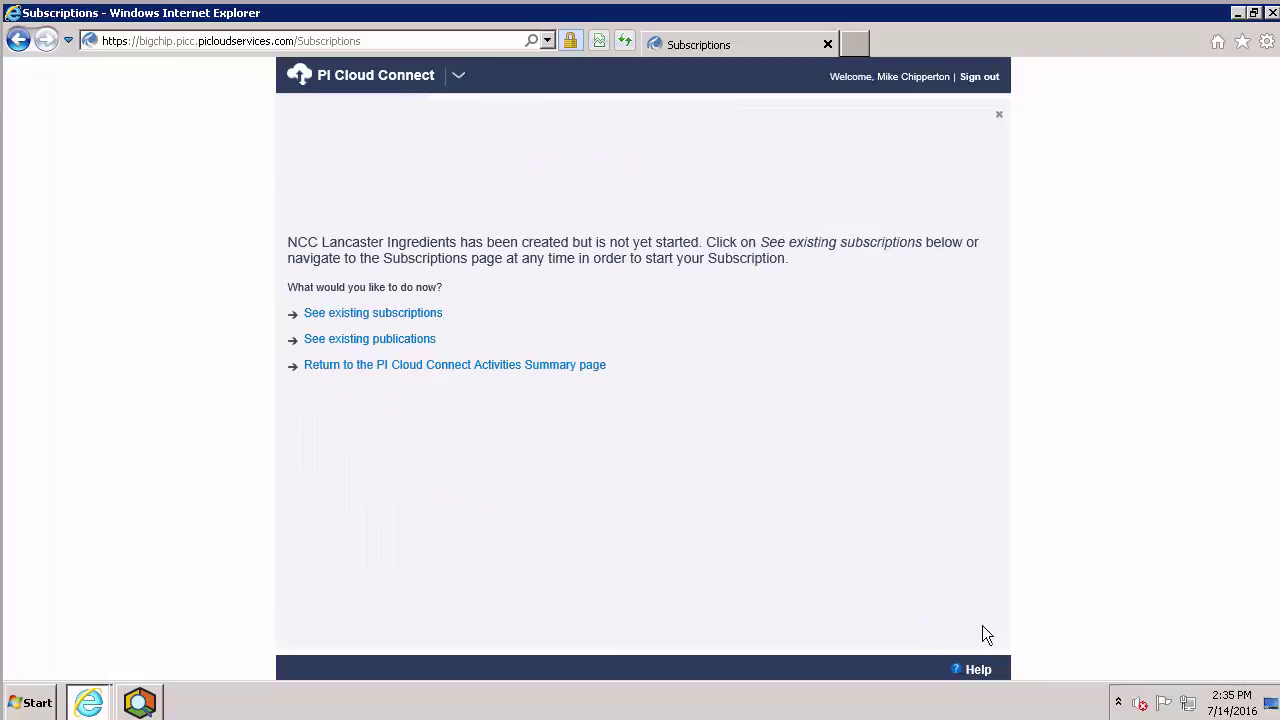
left_click(388, 314)
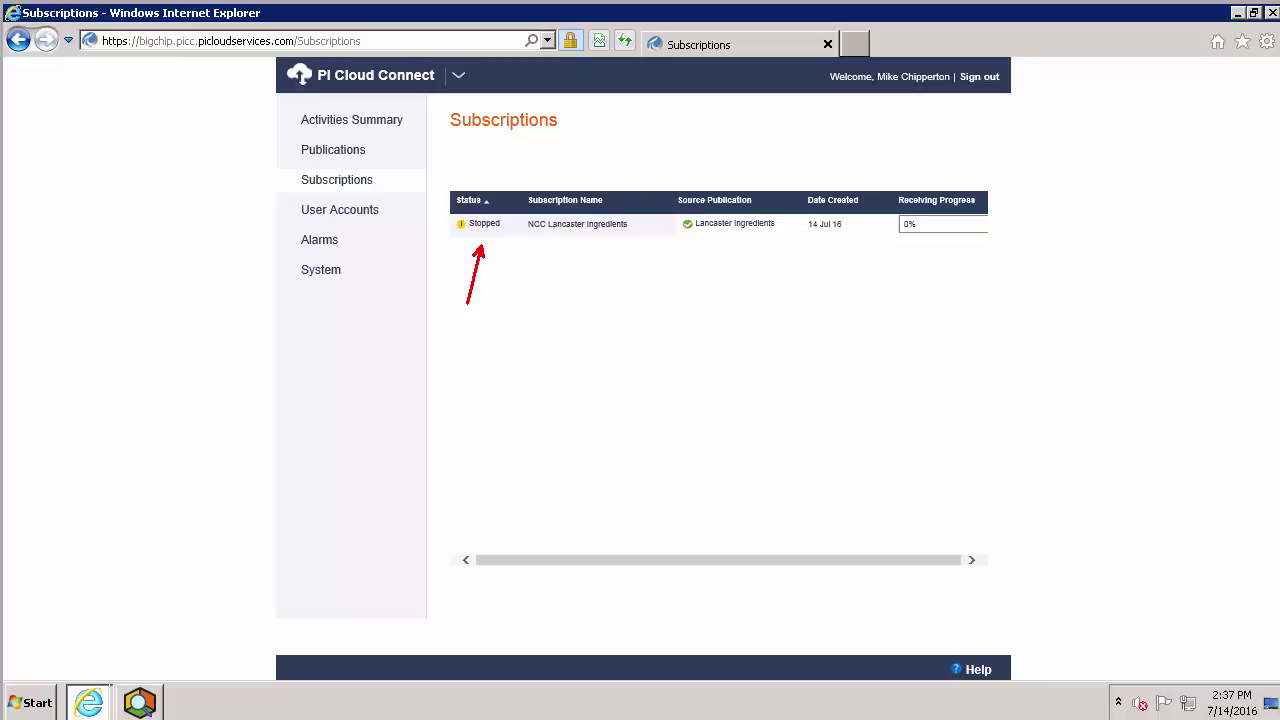
Start the NCC Lancaster Ingredients subscription and dismiss the Started notice
left_click(567, 226)
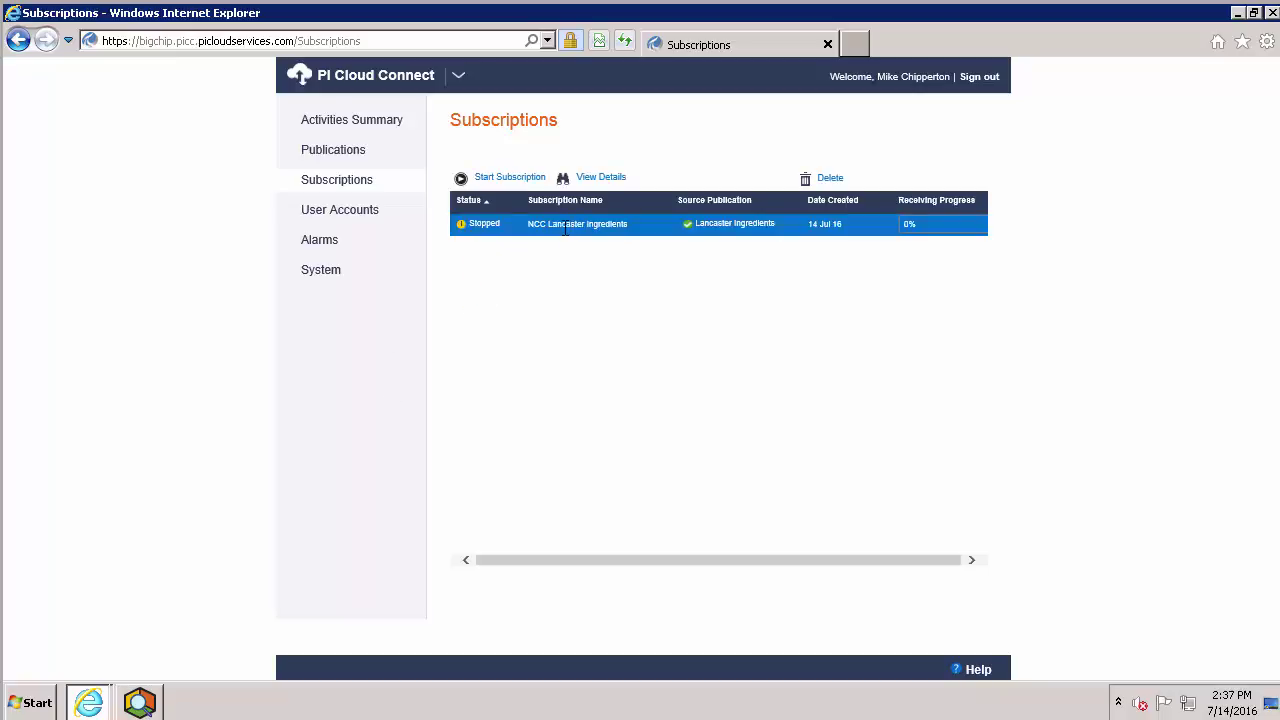
left_click(507, 180)
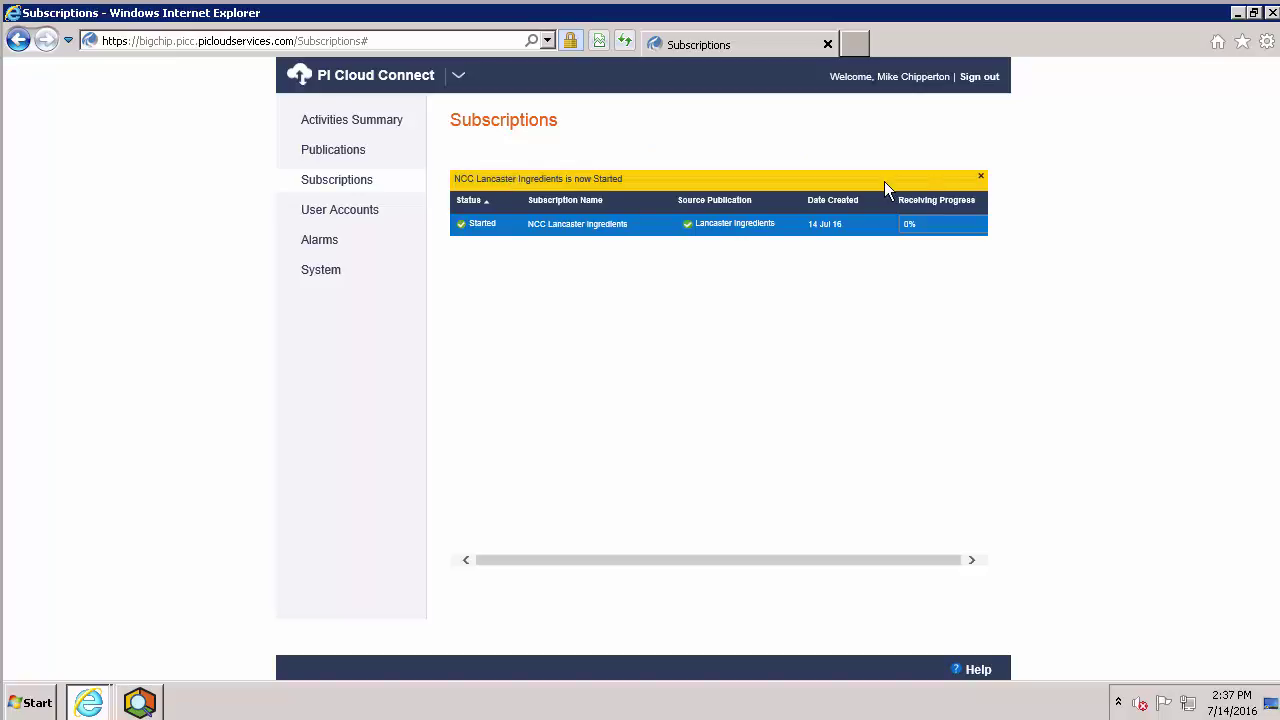
left_click(981, 177)
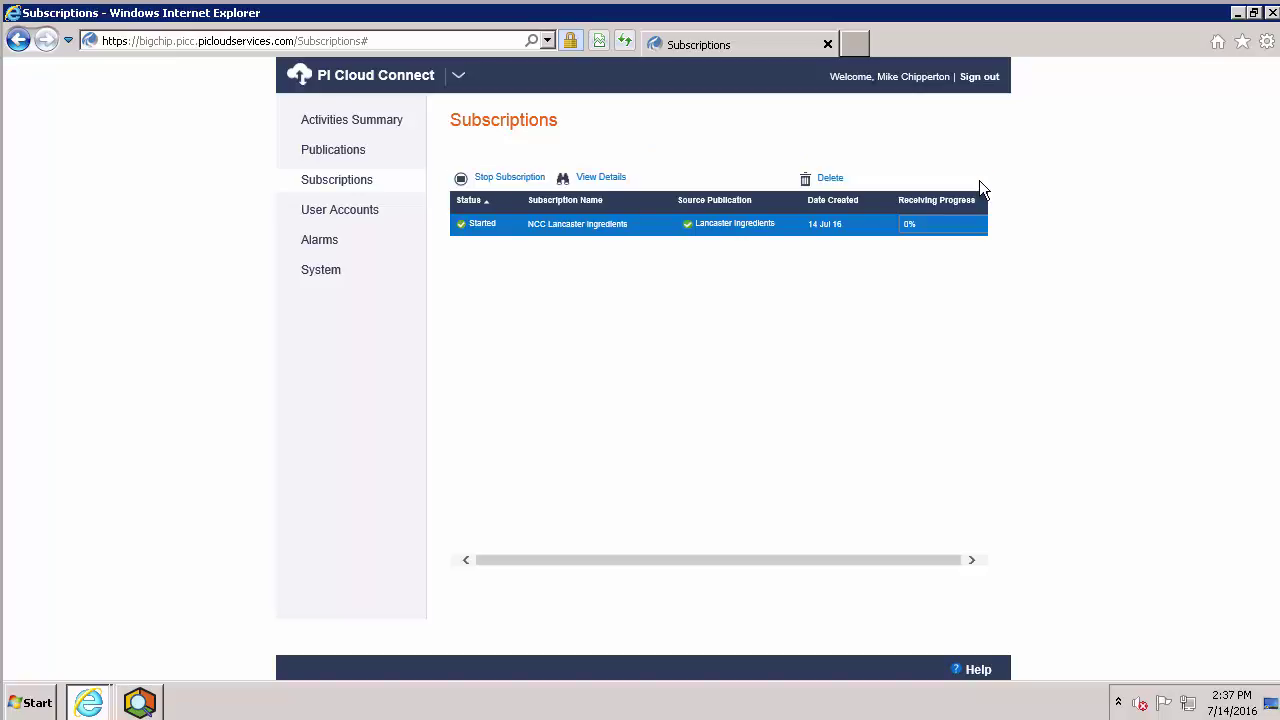
Refresh the Subscriptions page until the subscription shows Receiving at 100% progress
left_click(624, 42)
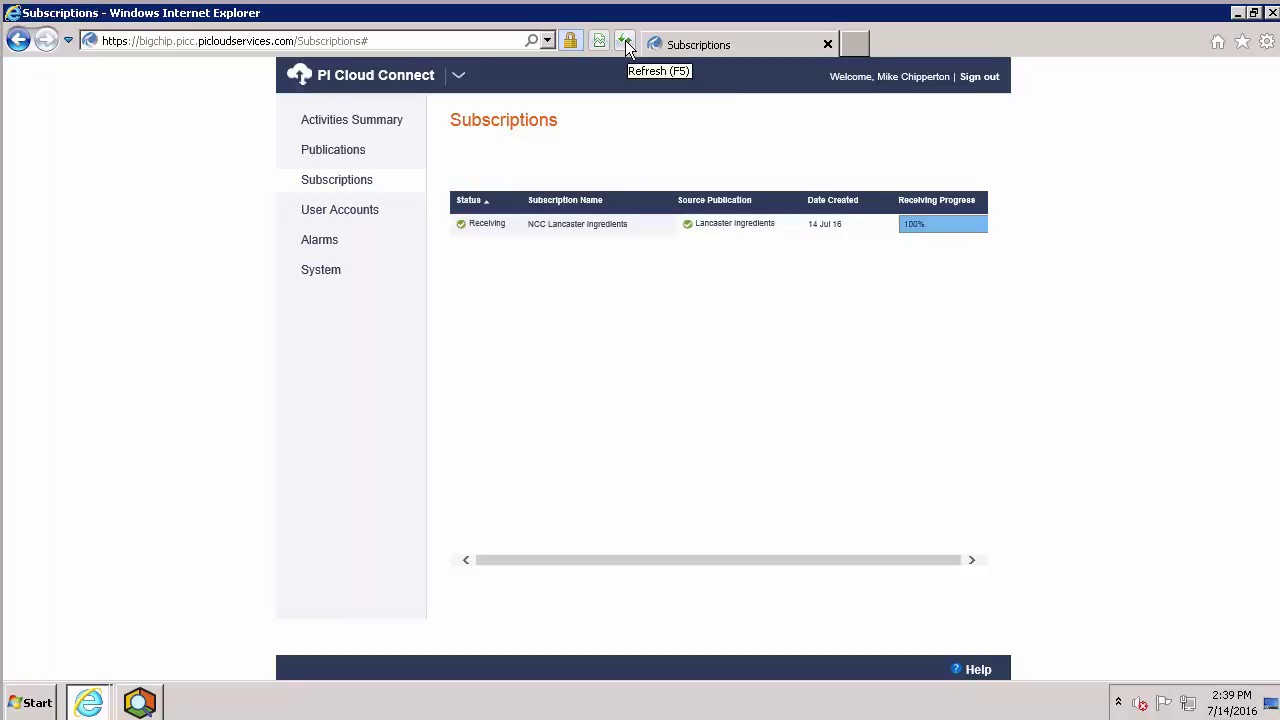
left_click(625, 43)
key("ctrl+2")
mouse_move(890, 240)
left_mouse_down()
mouse_move(942, 181)
mouse_move(1001, 181)
left_mouse_up()
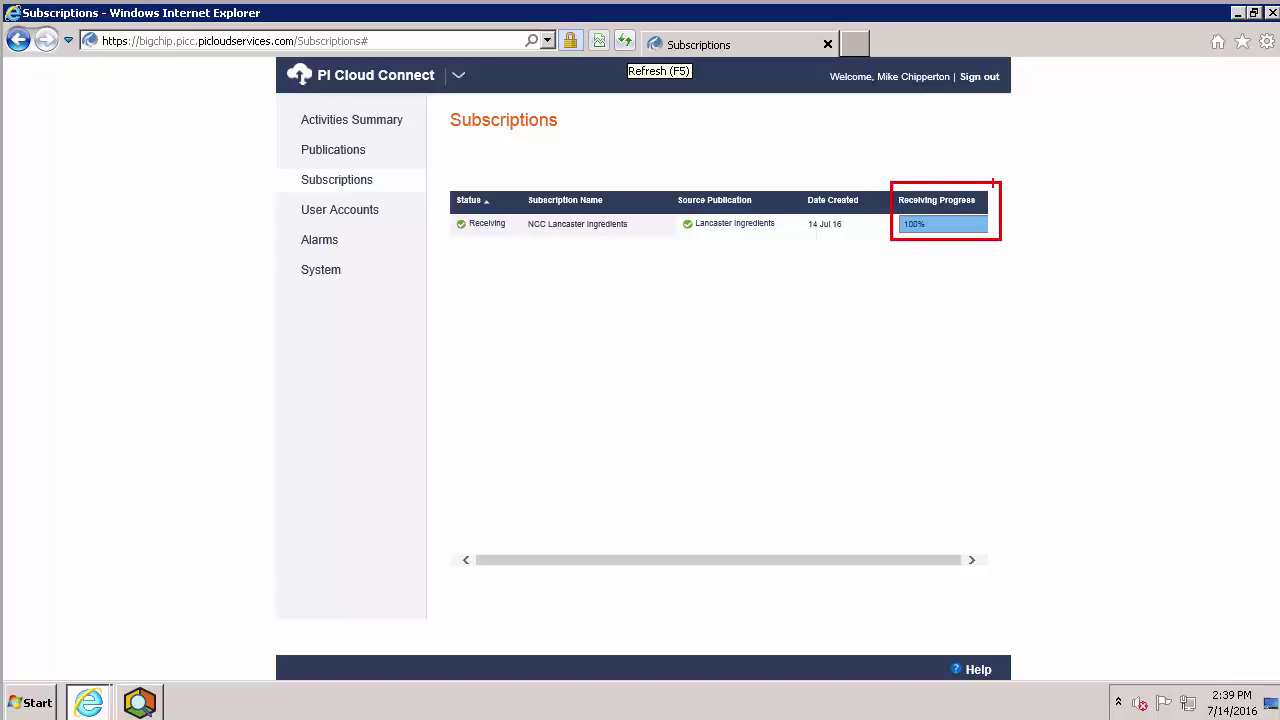
left_click_drag(469, 242, 447, 272)
key("Escape")
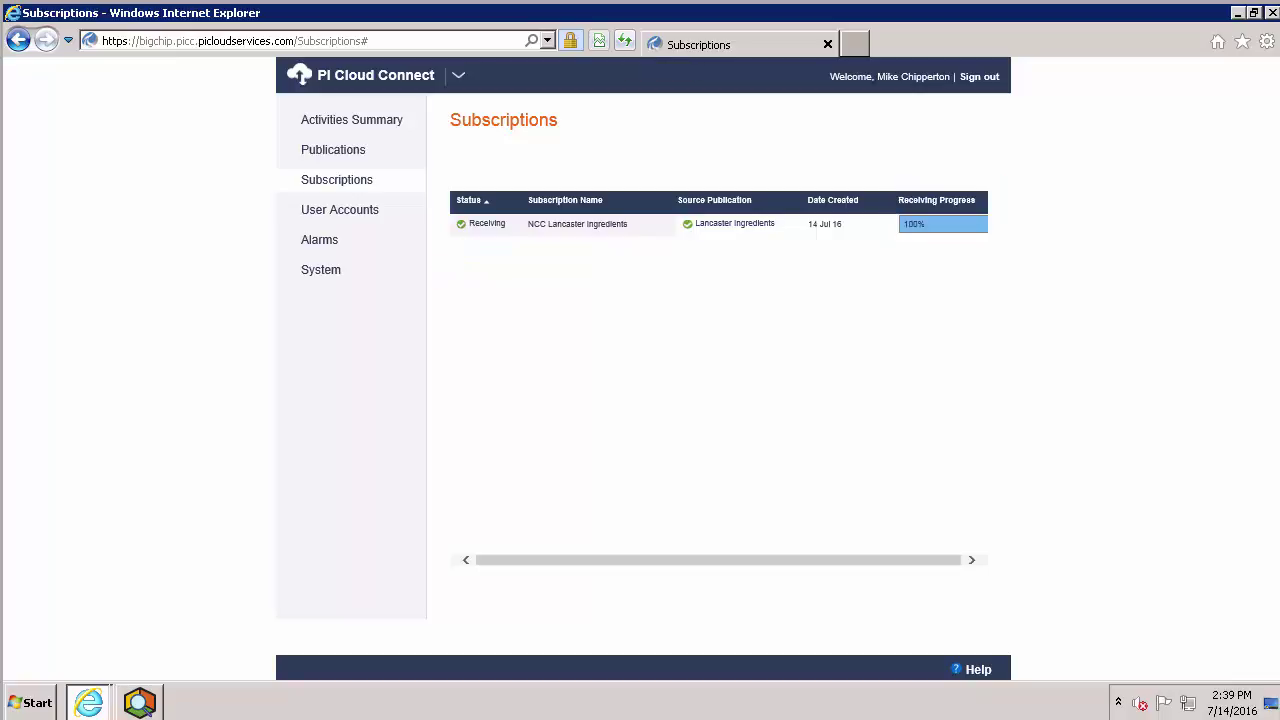
Refresh PI System Explorer and view Chocolate Chips attributes under Lancaster > Ingredients (Quantity 89 kg)
left_click(140, 703)
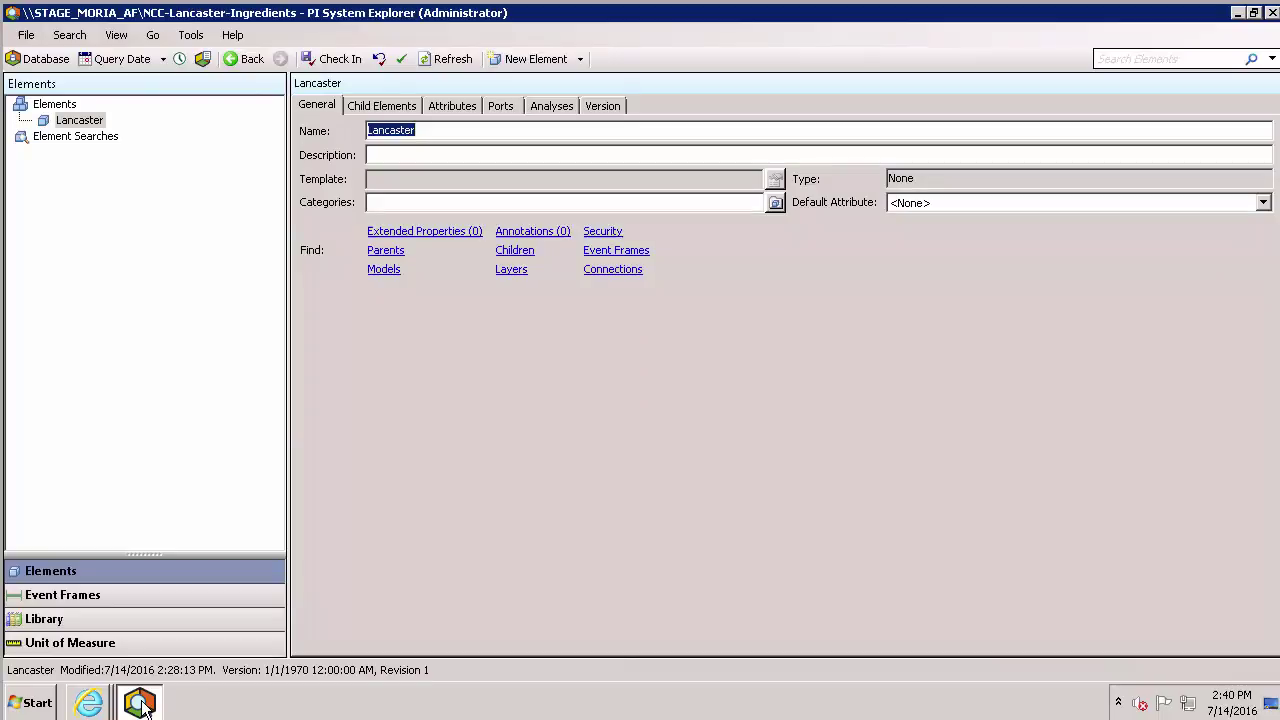
left_click(455, 61)
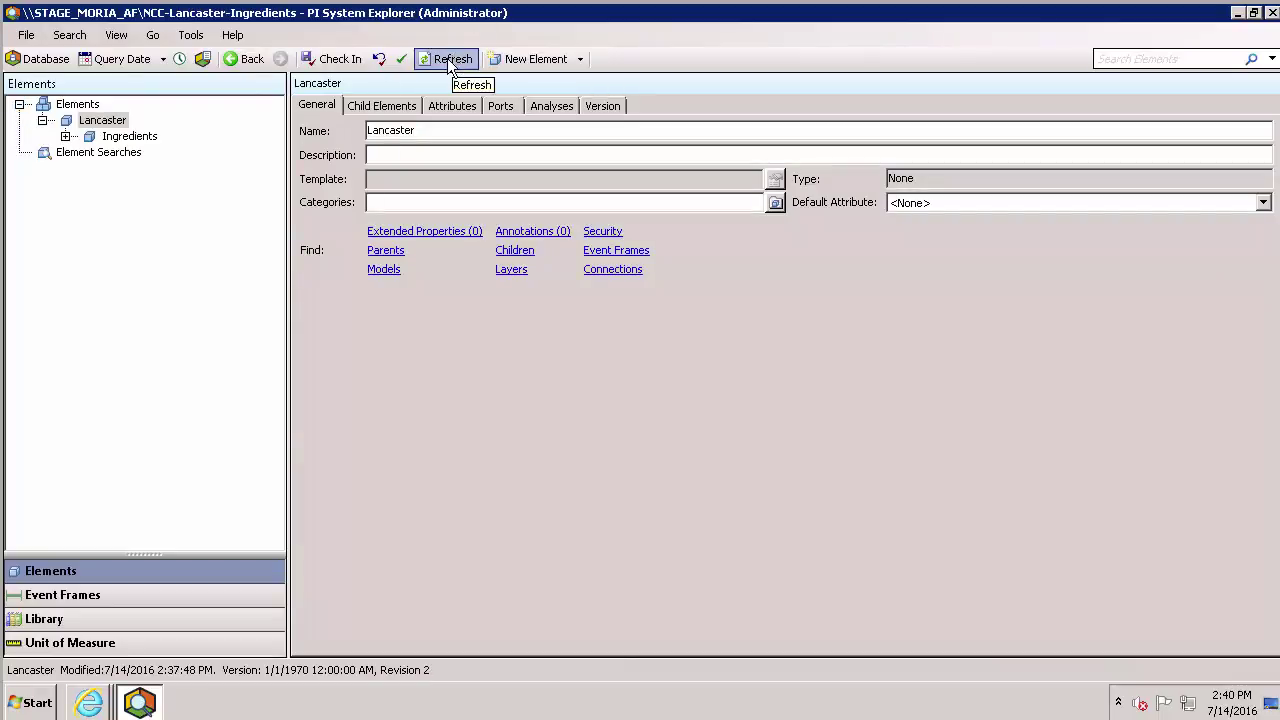
left_click(64, 136)
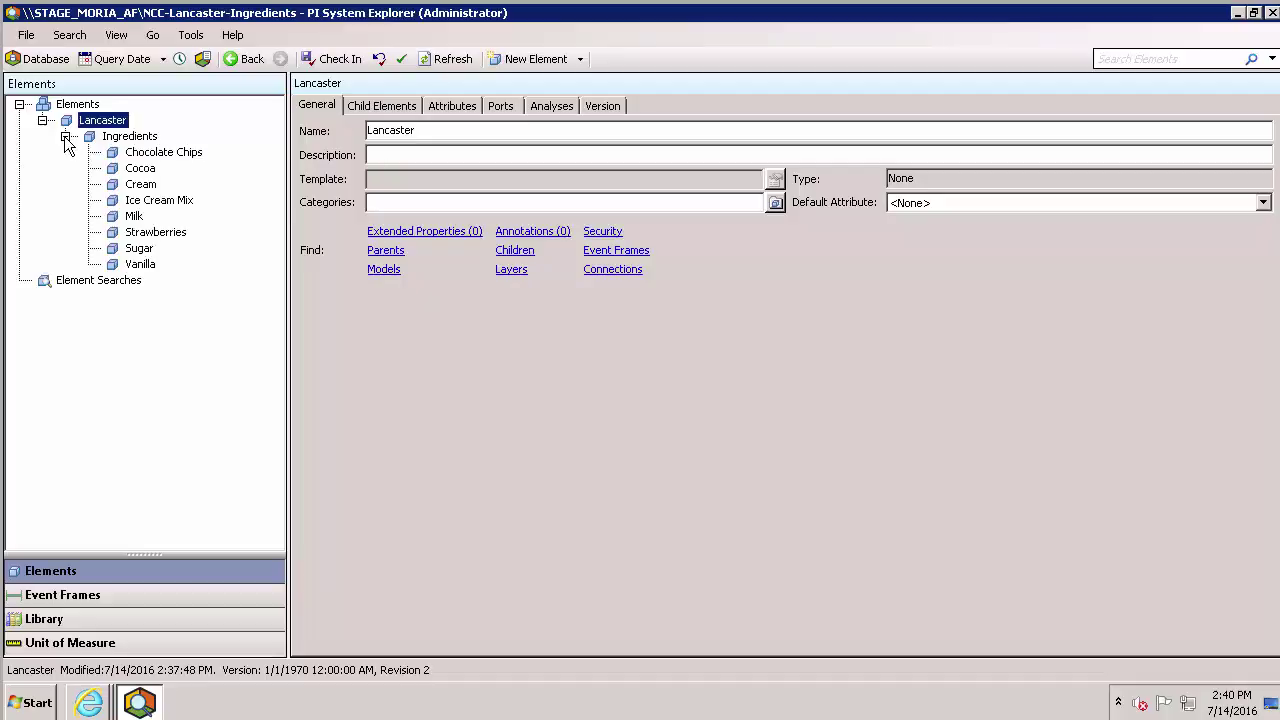
left_click(170, 153)
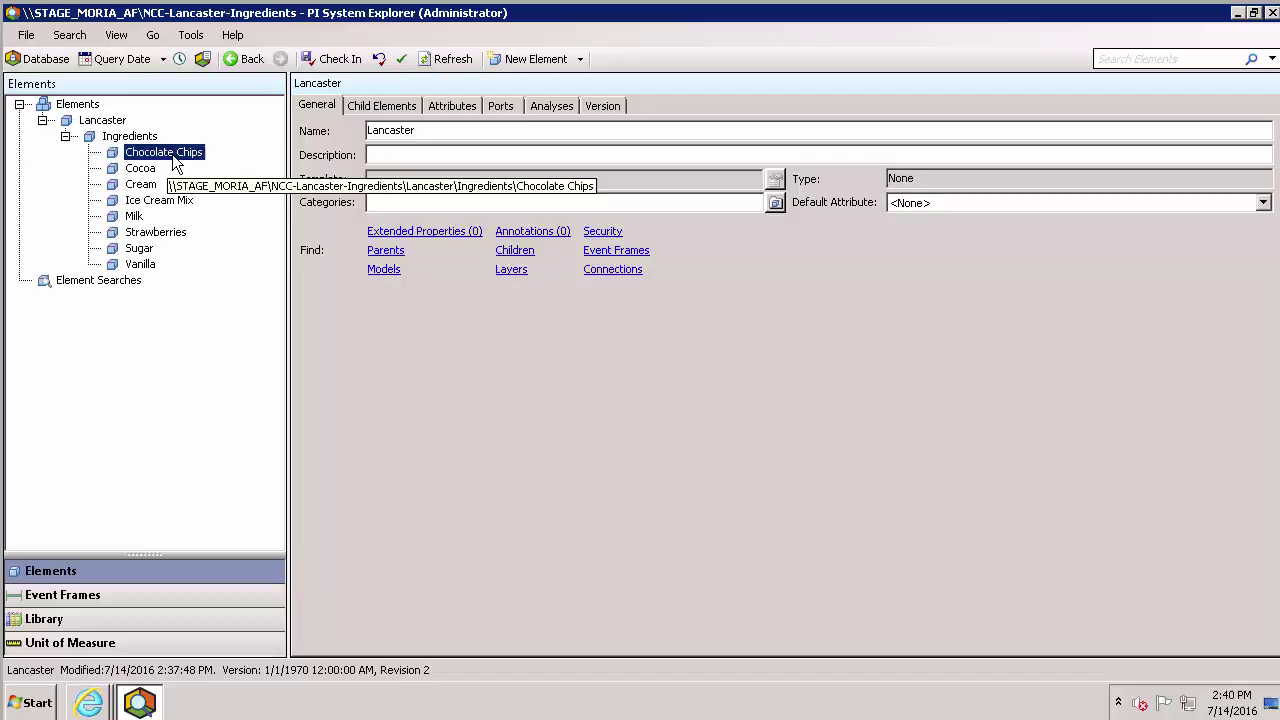
left_click(458, 108)
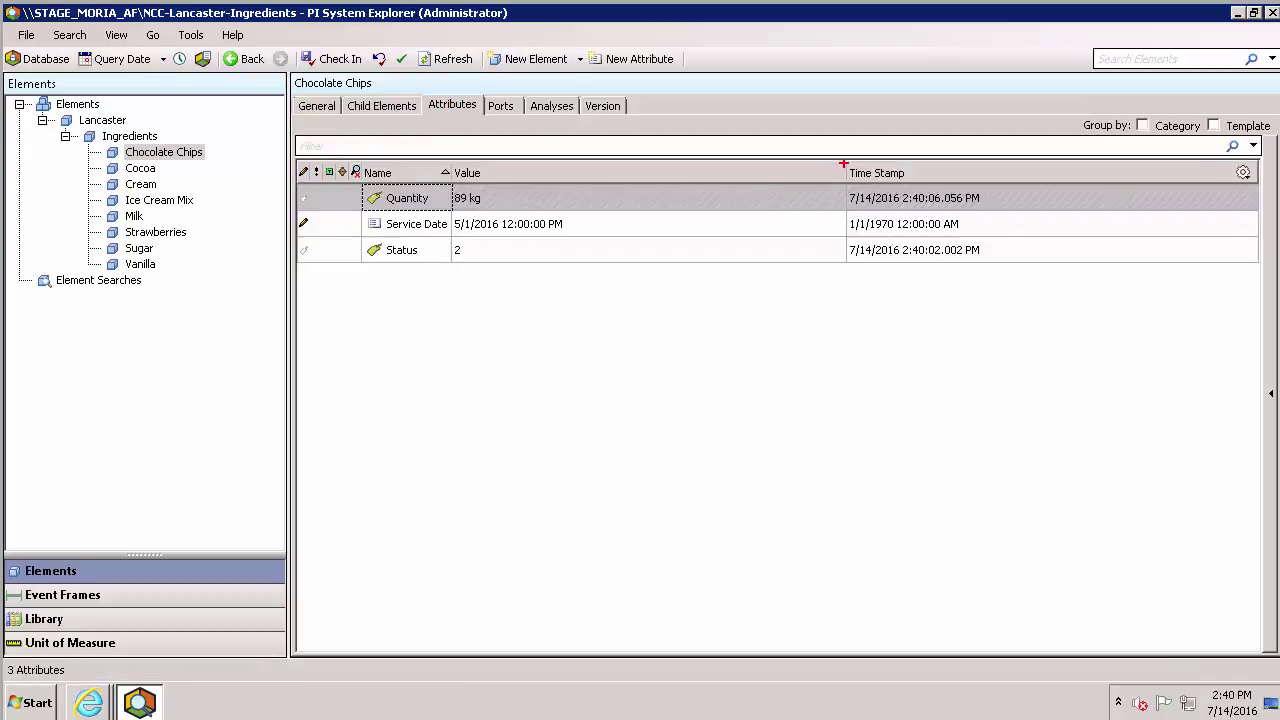
left_click_drag(842, 162, 995, 266)
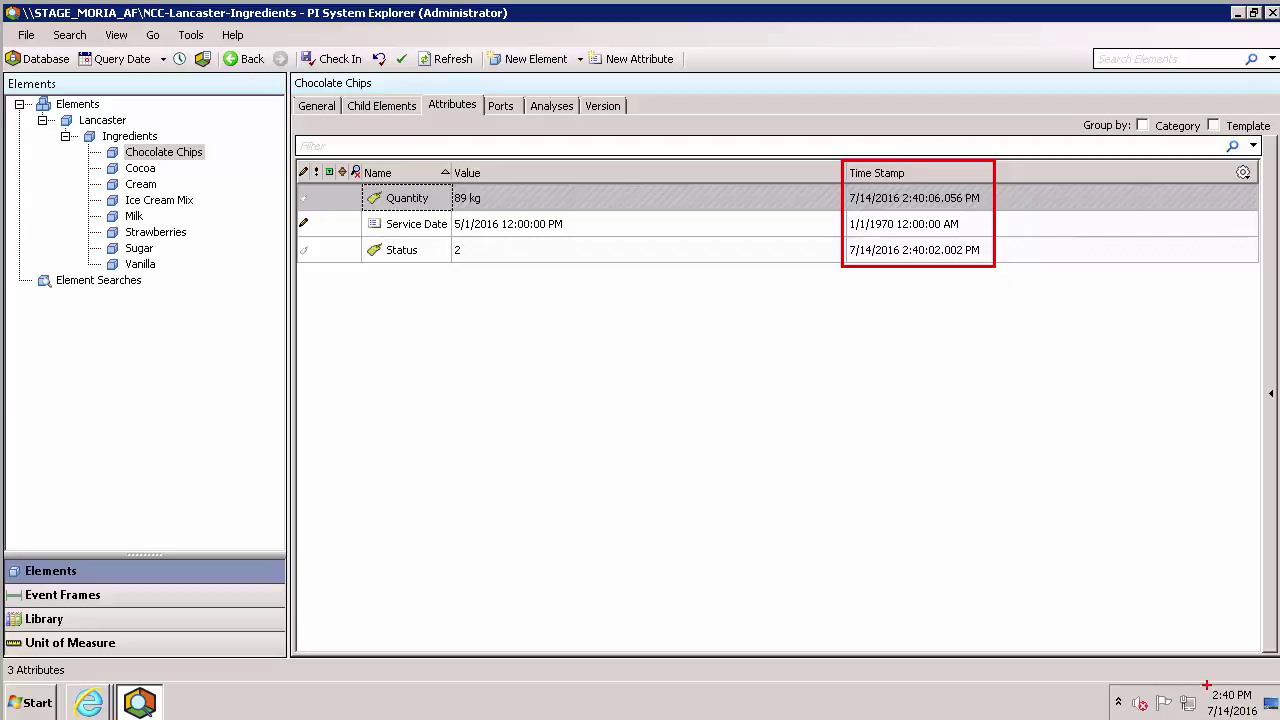
mouse_move(1199, 677)
left_mouse_down()
mouse_move(1240, 718)
mouse_move(1262, 719)
left_mouse_up()
key("Escape")
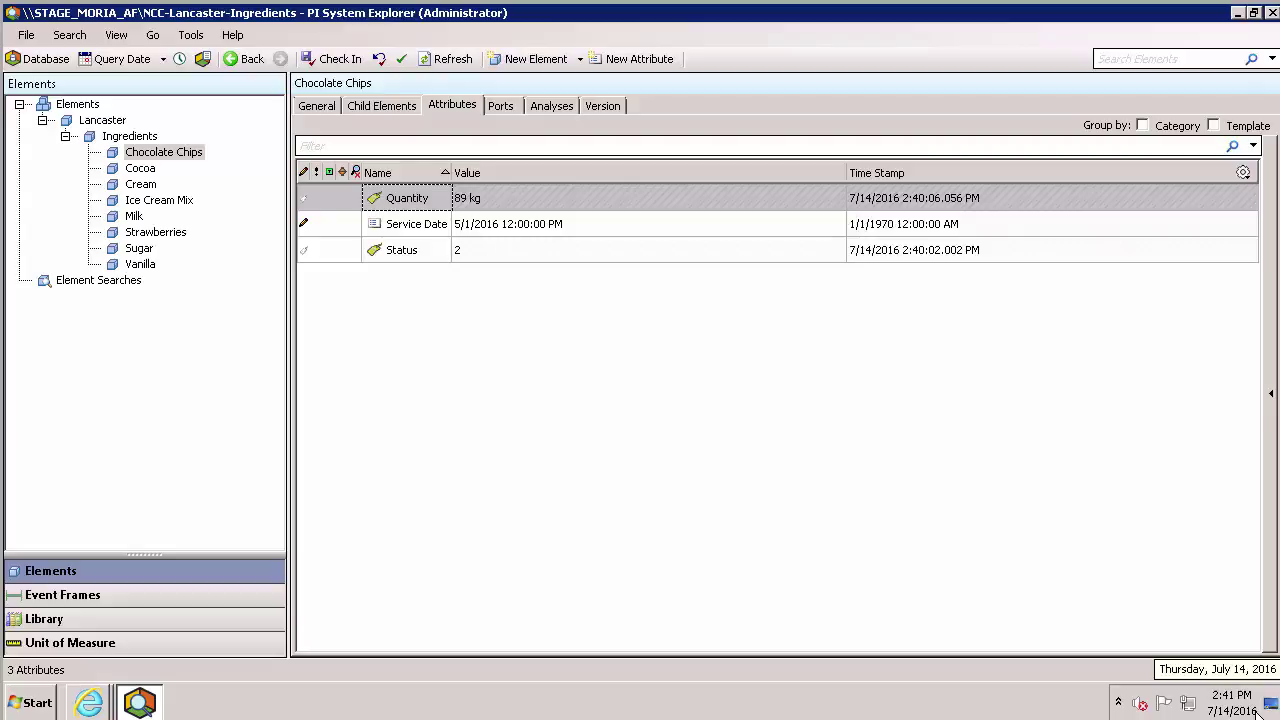
left_click(1236, 13)
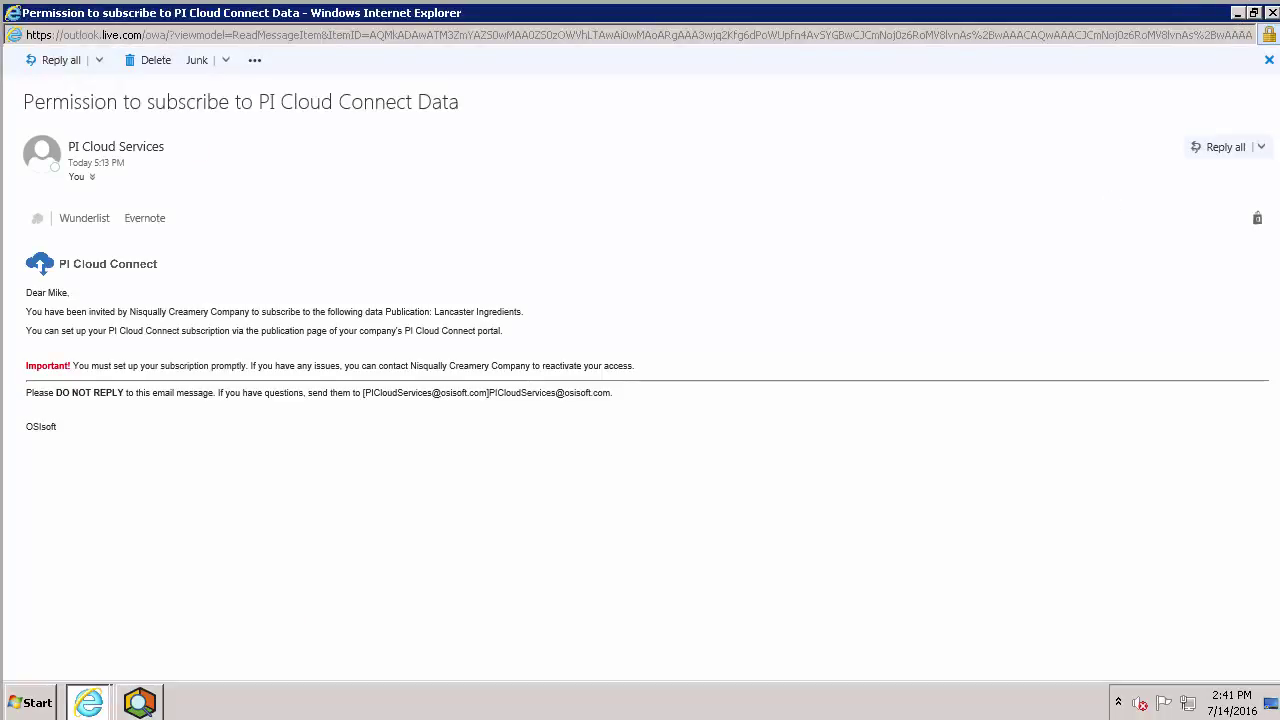
left_click(140, 702)
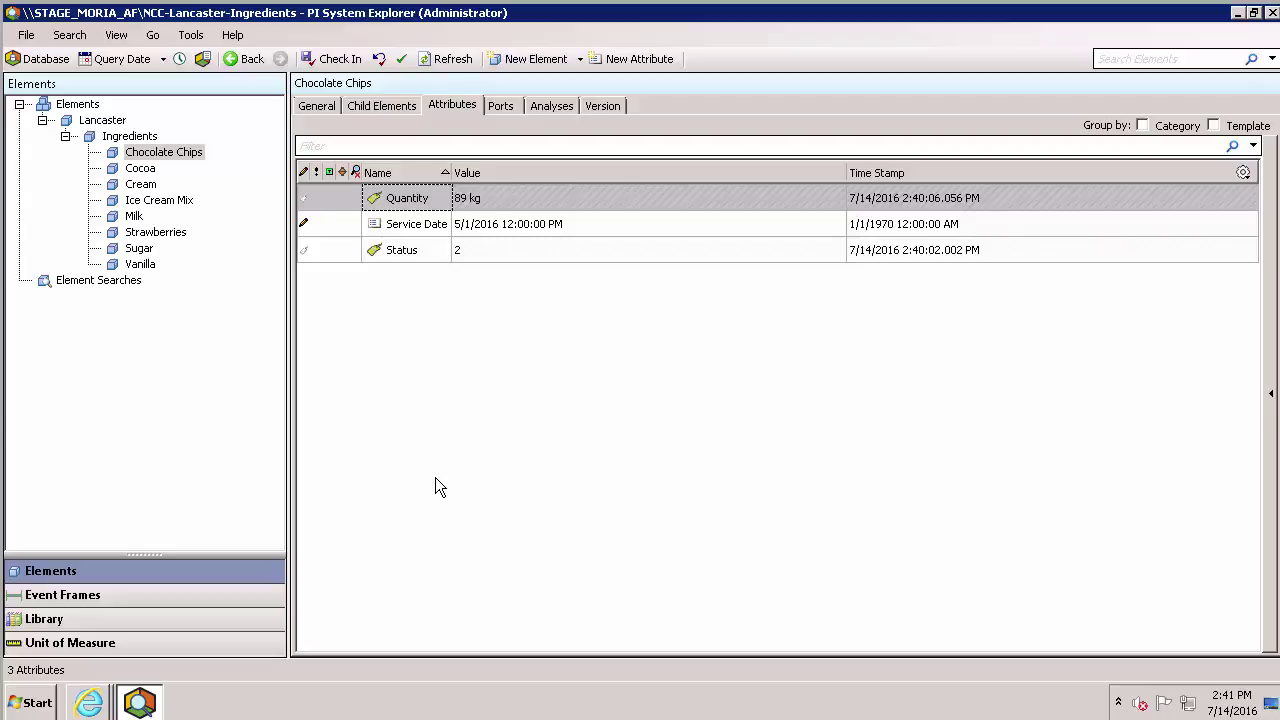
Switch back to the PI Cloud Connect browser window and reopen the Subscriptions list to check NCC Lancaster Ingredients
left_click(88, 702)
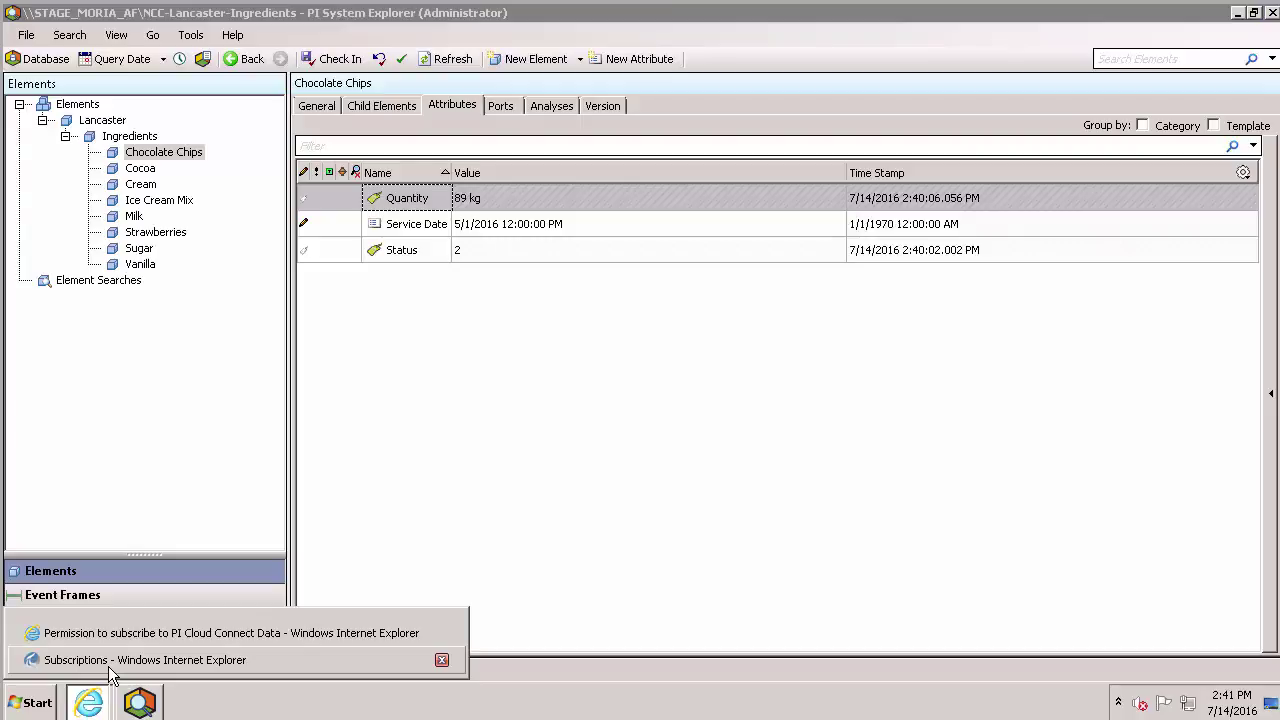
left_click(110, 668)
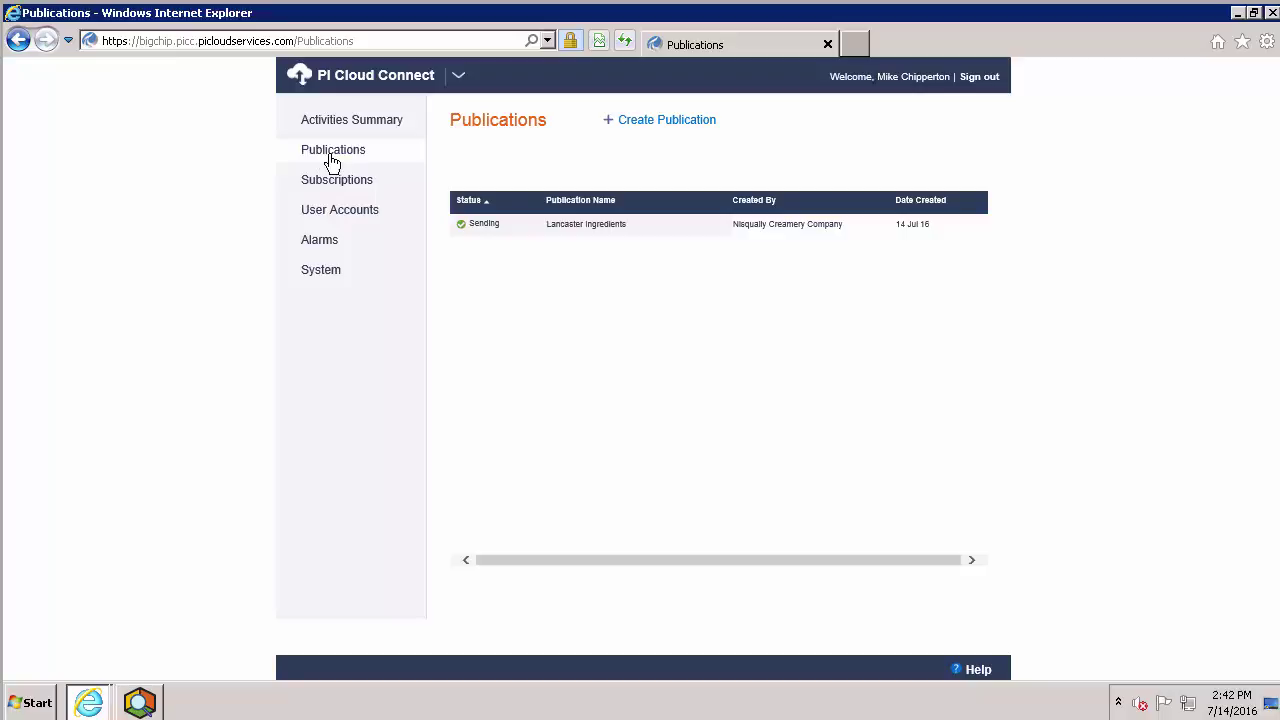
left_click(334, 188)
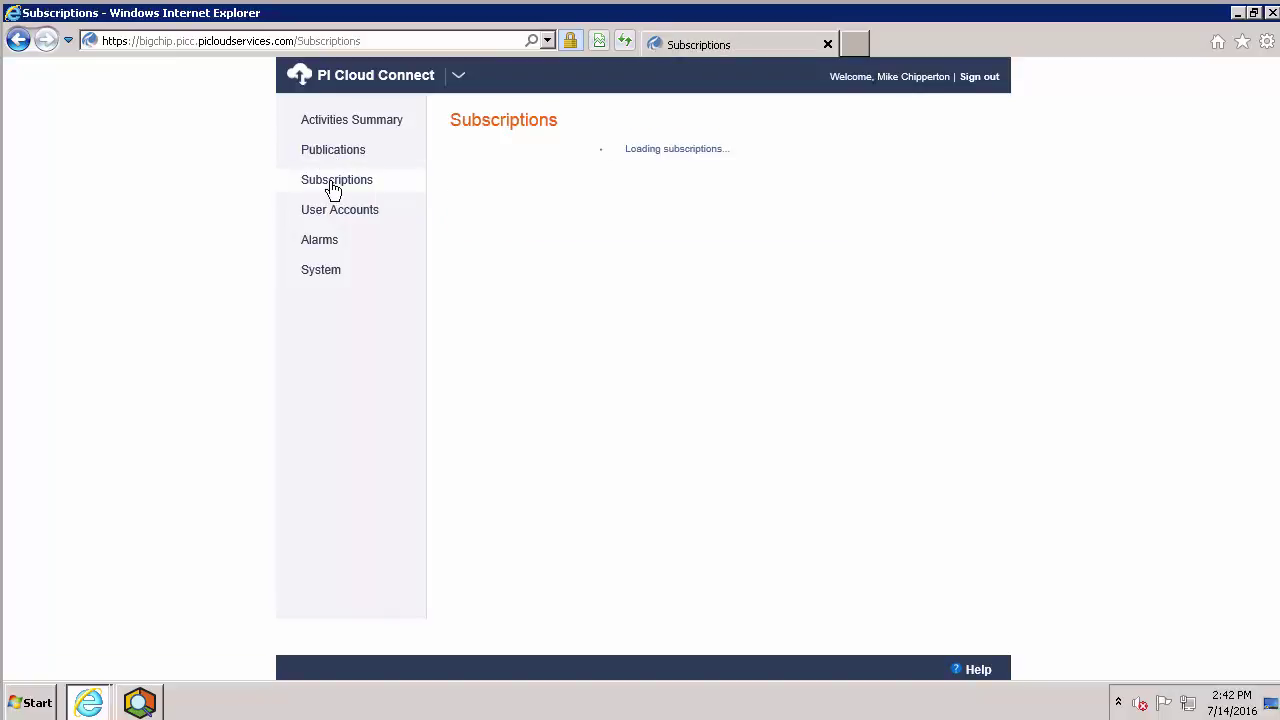